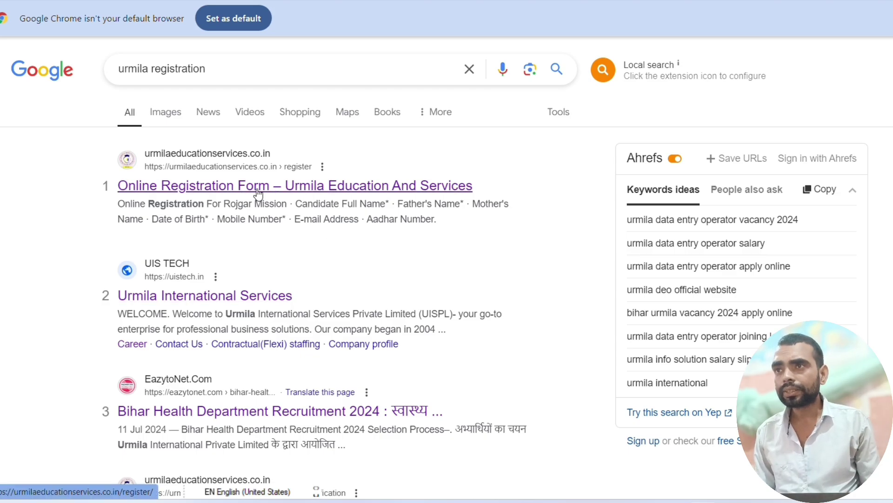
- Open the 'Online Registration Form – Urmila Education And Services' result and scroll to the Rojgar Mission form
left_click(403, 192)
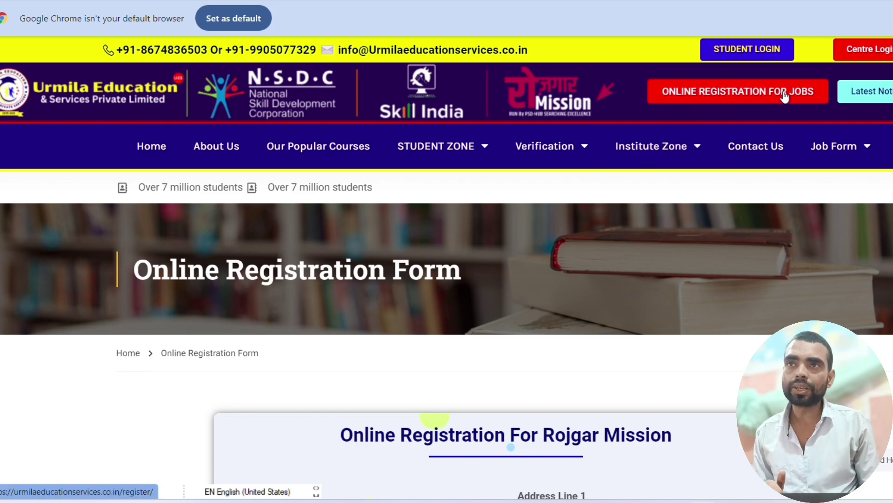
scroll(729, 157, "down", 7)
scroll(693, 238, "up", 7)
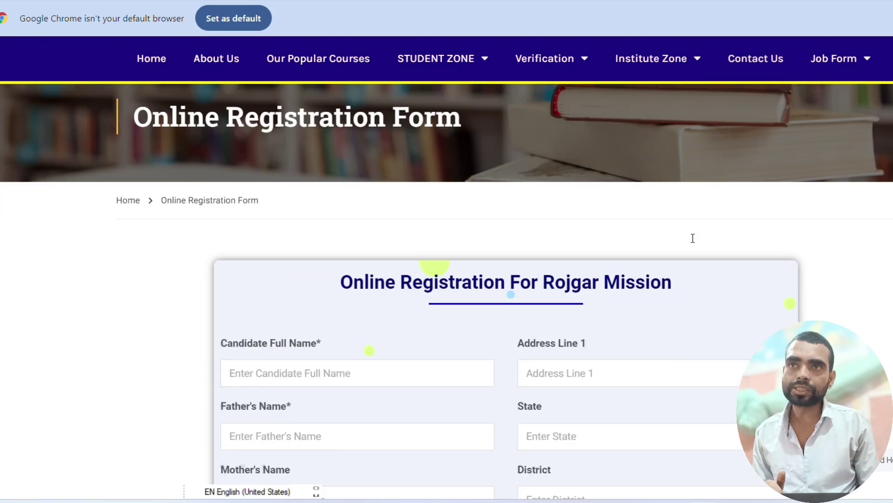
scroll(773, 146, "down", 1)
scroll(723, 219, "up", 1)
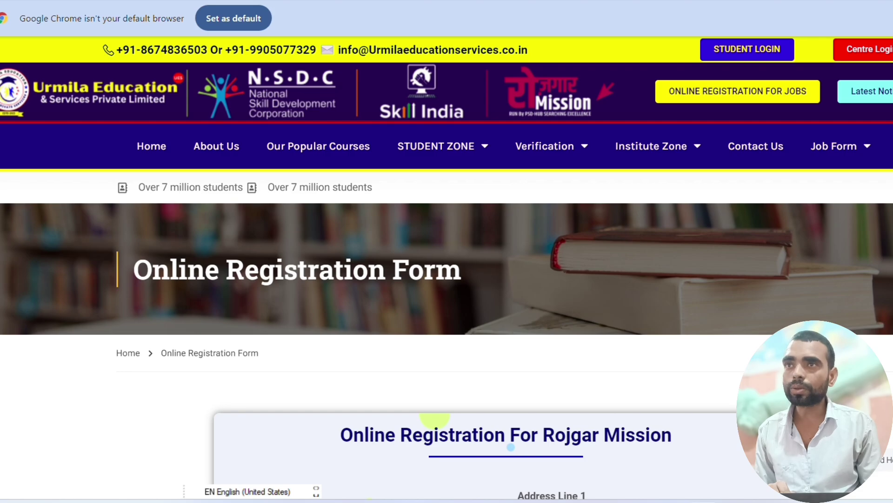
scroll(403, 233, "down", 5)
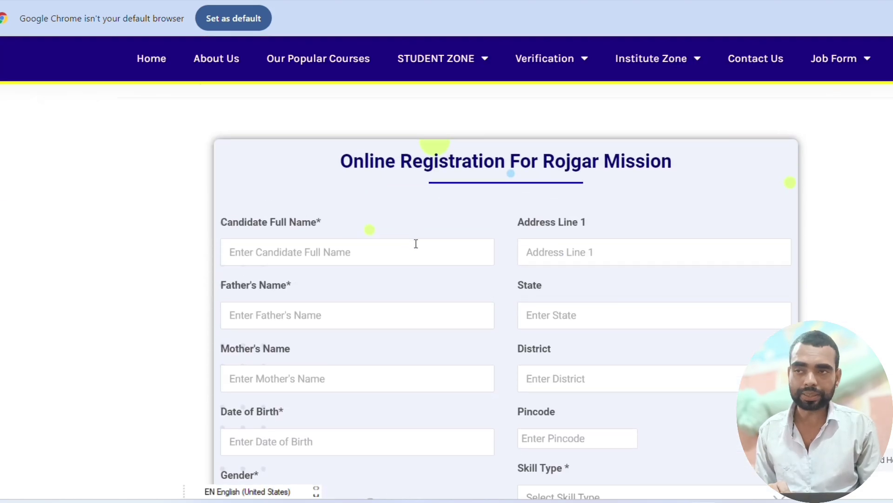
- Fill the candidate's, father's and mother's name fields with placeholder text
left_click(364, 249)
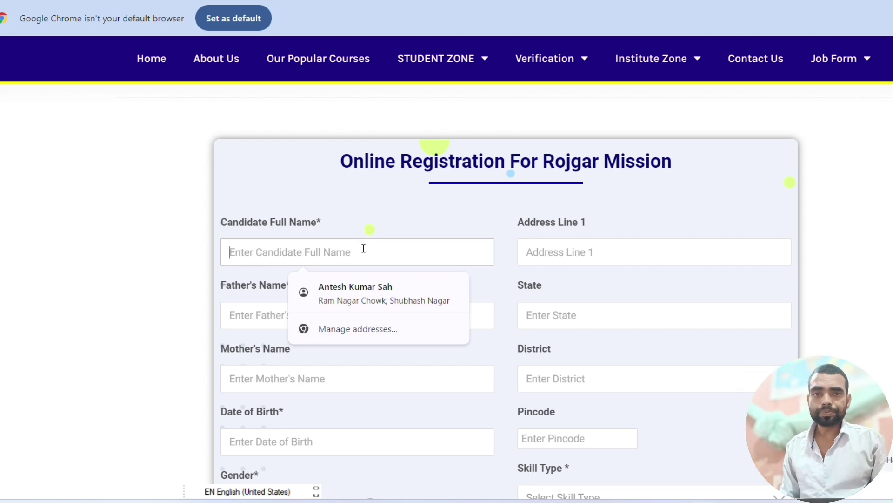
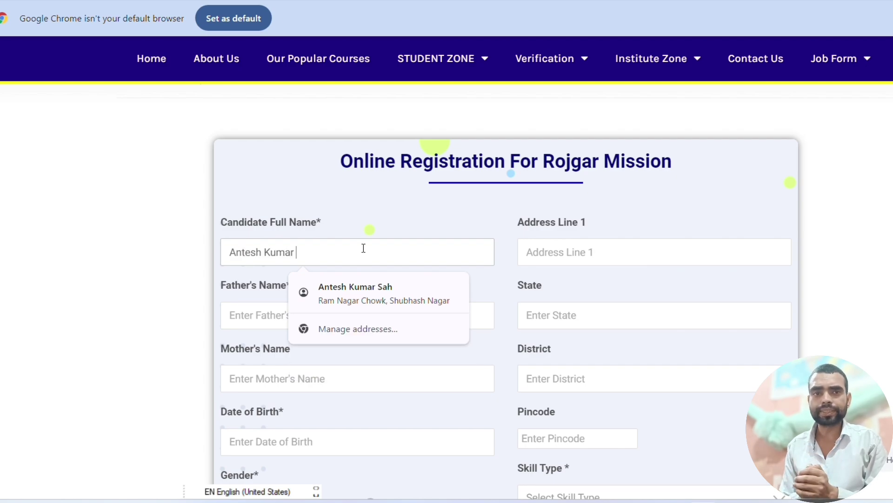
key("ctrl+a")
type("akjdgkljgkl")
key("Tab")
type("jklajghklj")
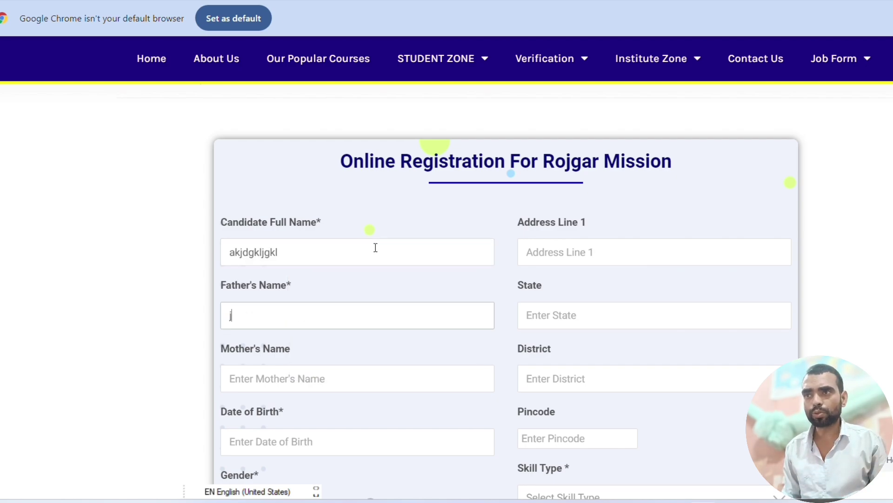
key("Tab")
type("gjkljkljhj")
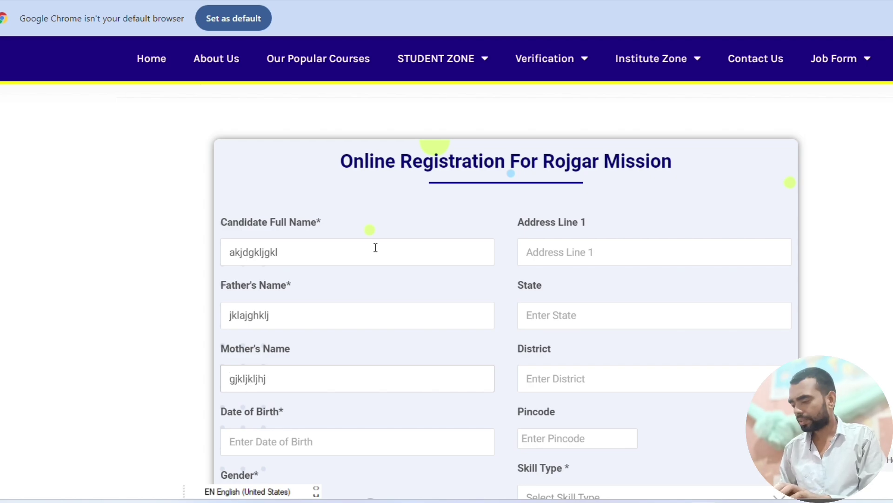
- Enter 20 july 1980 as the date of birth
key("Tab")
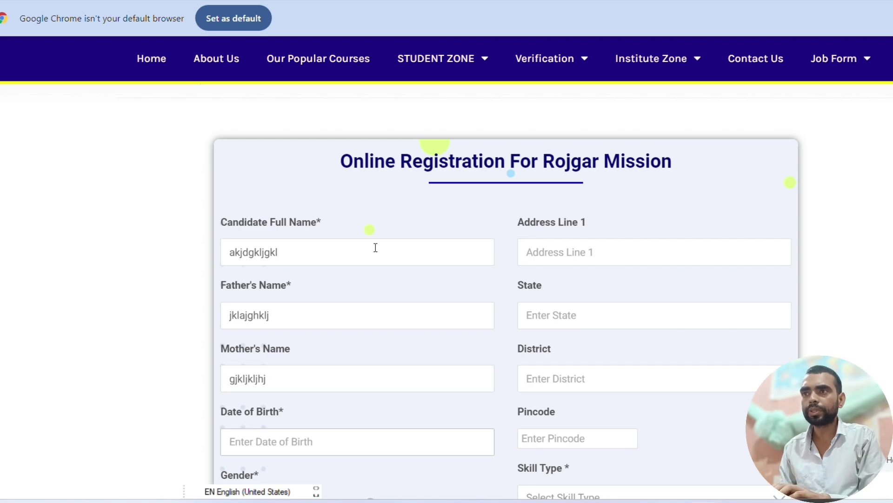
type("gjkj")
key("BackSpace")
key("BackSpace")
key("BackSpace")
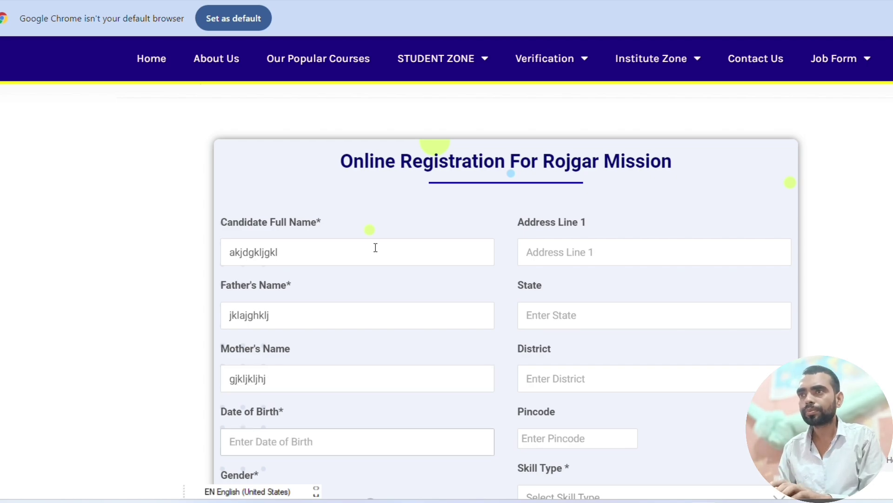
type("20 j")
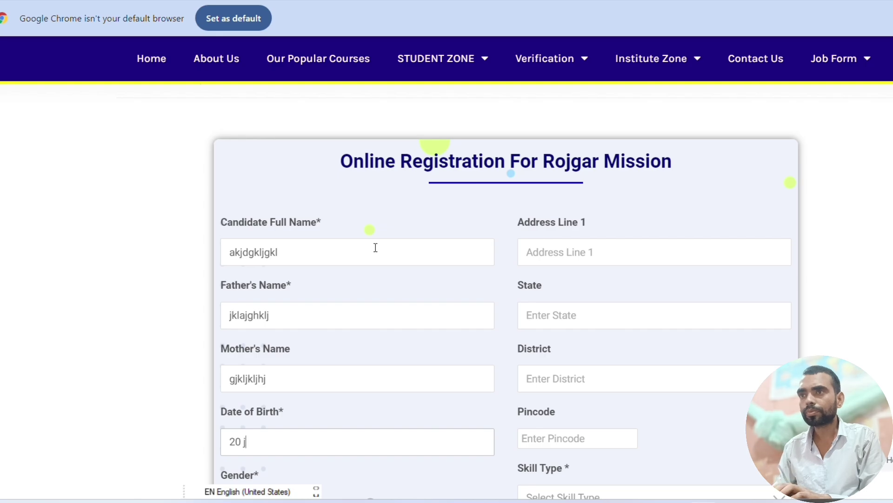
type("uly 1980")
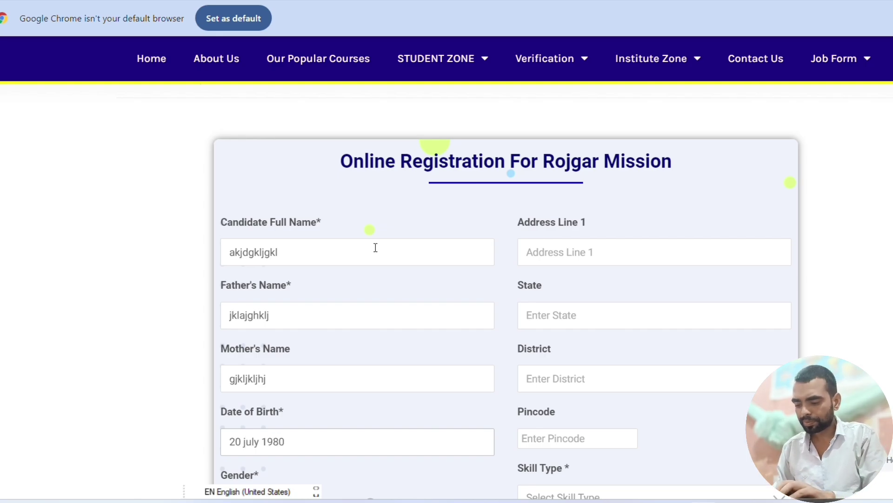
key("Tab")
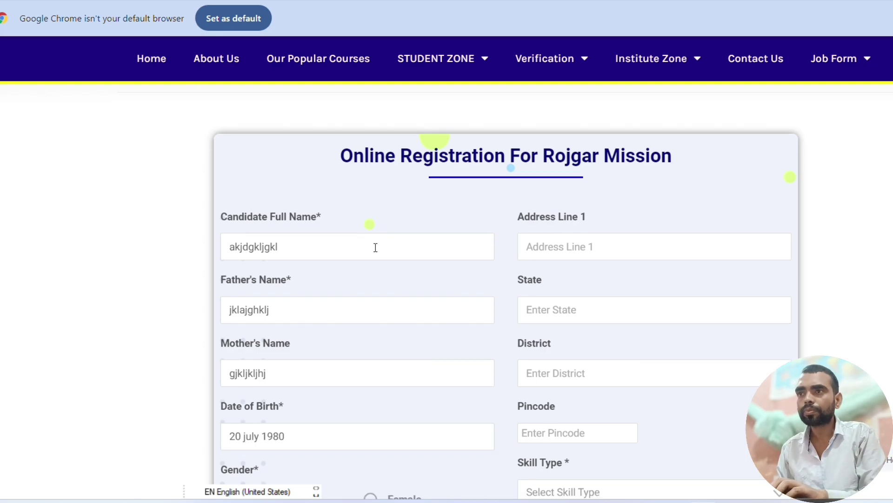
- Select Male as the gender and enter a sample mobile number
scroll(376, 246, "down", 5)
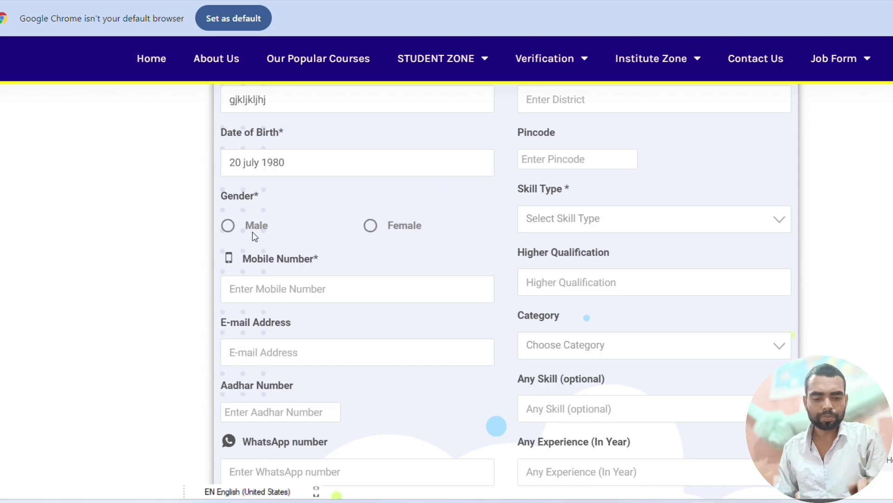
left_click(229, 226)
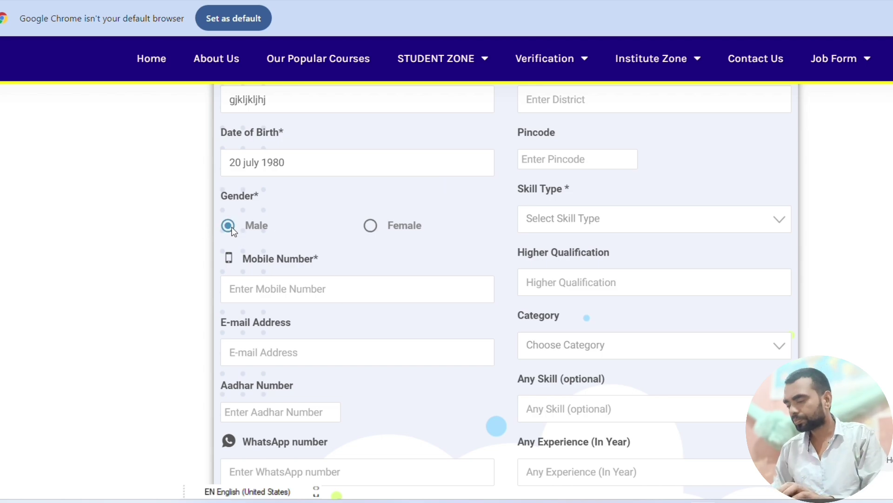
left_click(313, 292)
type("999")
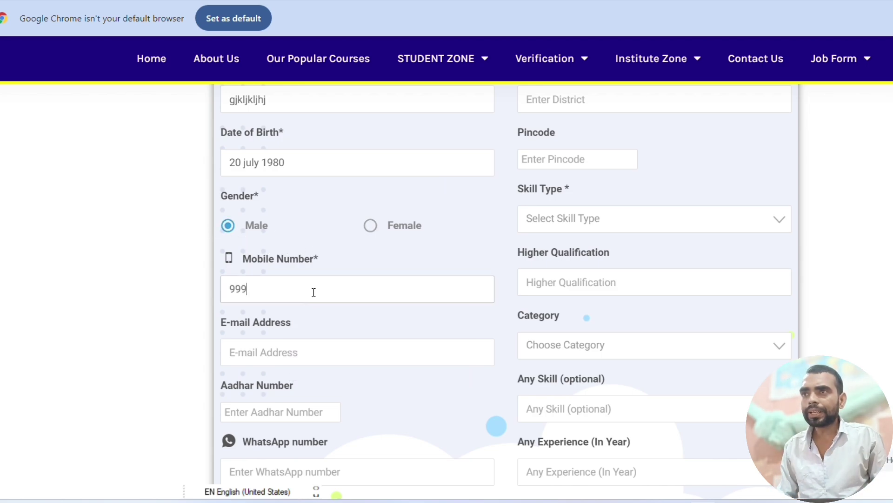
type("9999999")
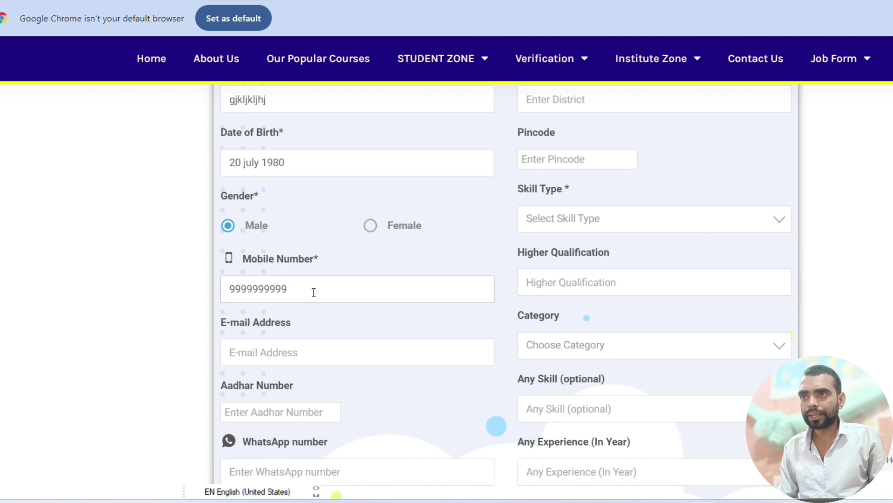
- Enter a sample e-mail address and Aadhar number
key("Tab")
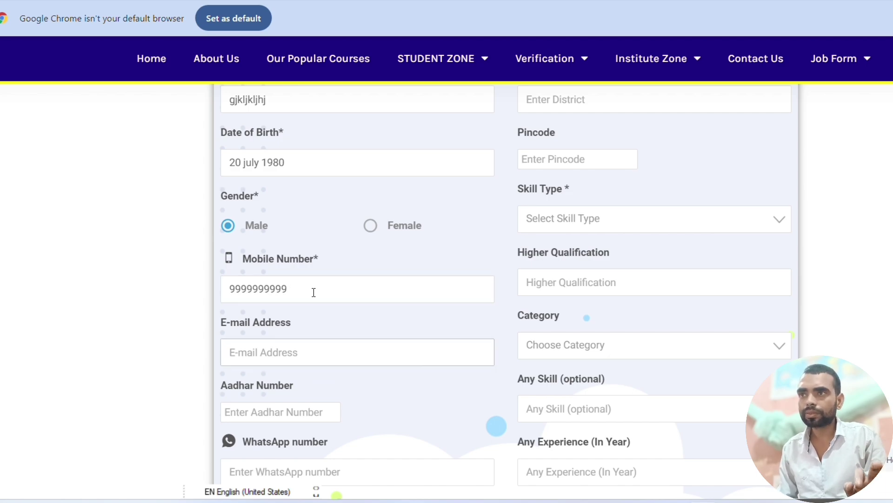
type("r,so")
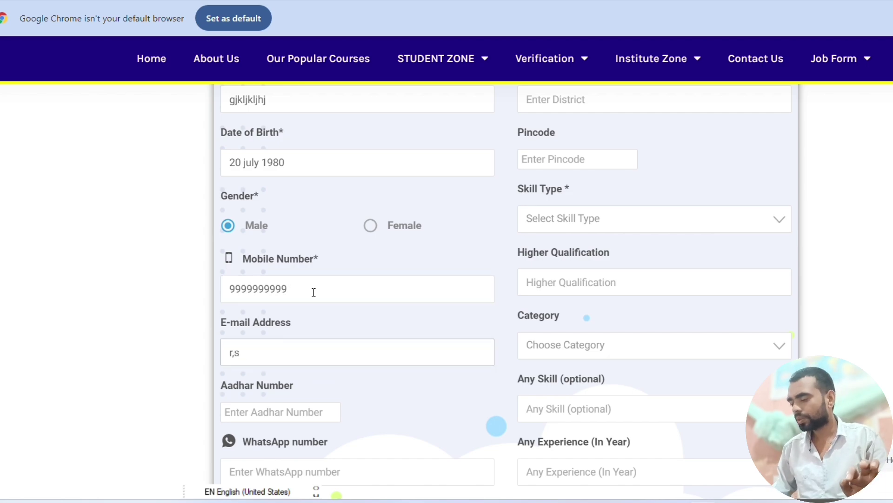
key("BackSpace")
key("BackSpace")
key("BackSpace")
type("emai")
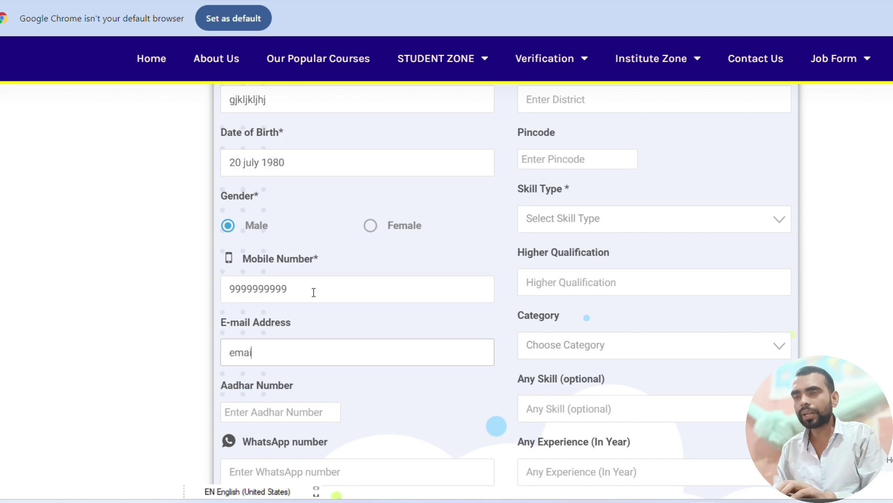
type("lid")
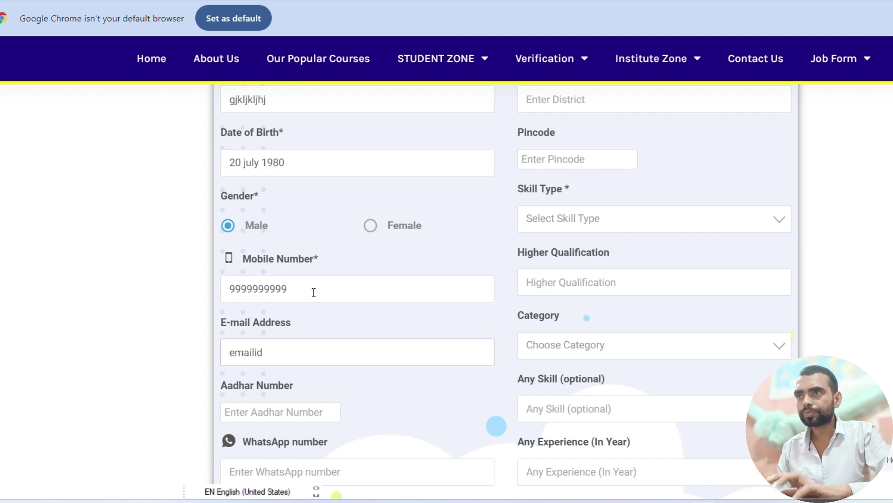
type("@gmail.co")
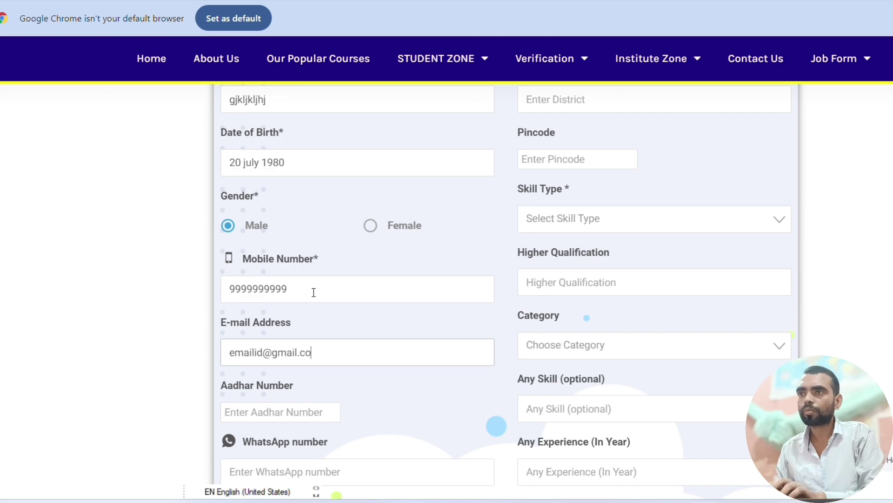
type("m")
key("Tab")
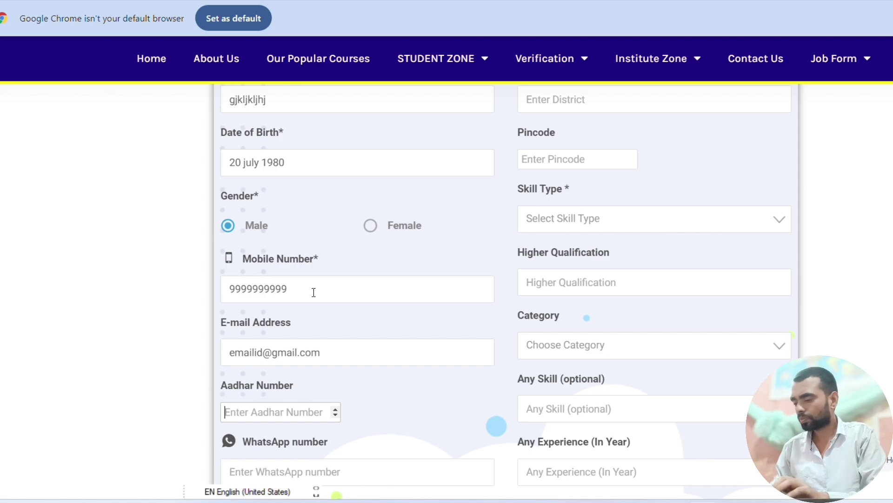
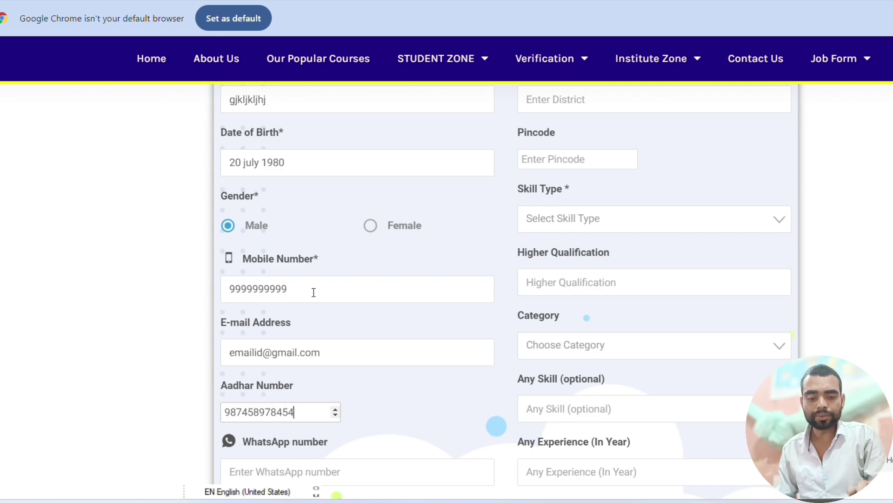
- Copy the mobile number and paste it into the WhatsApp number field
scroll(313, 292, "down", 3)
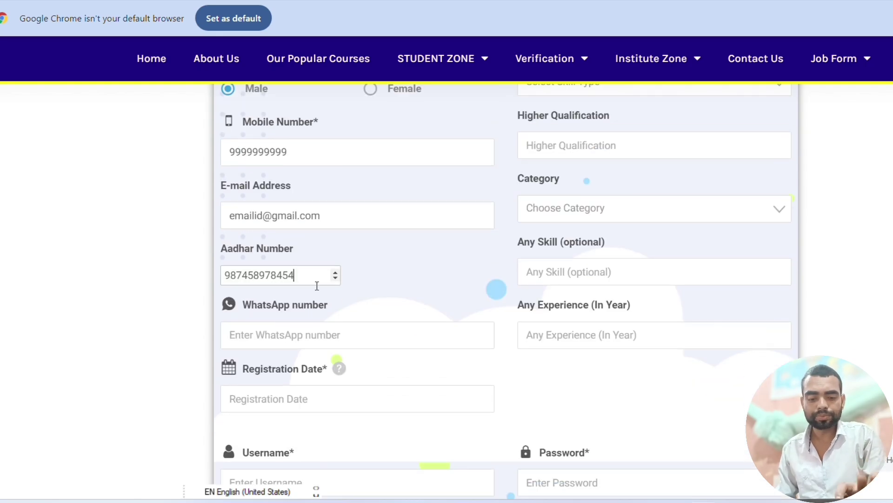
left_click(324, 336)
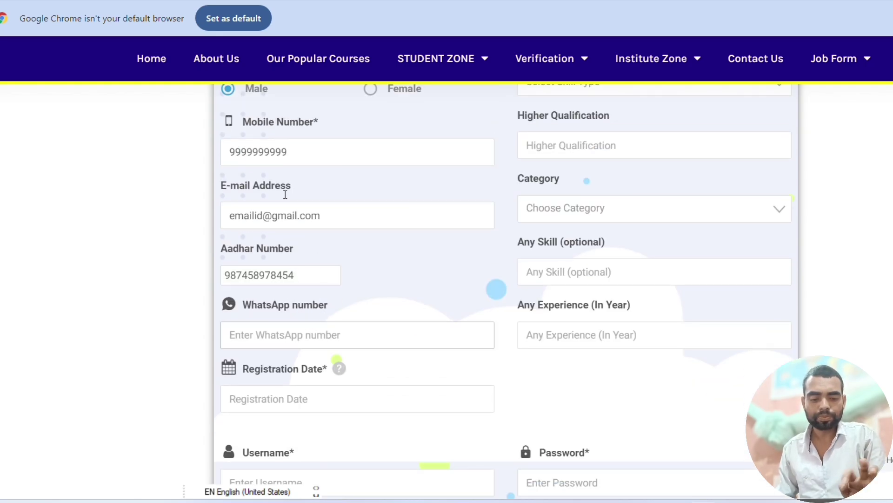
double_click(250, 151)
right_click(250, 151)
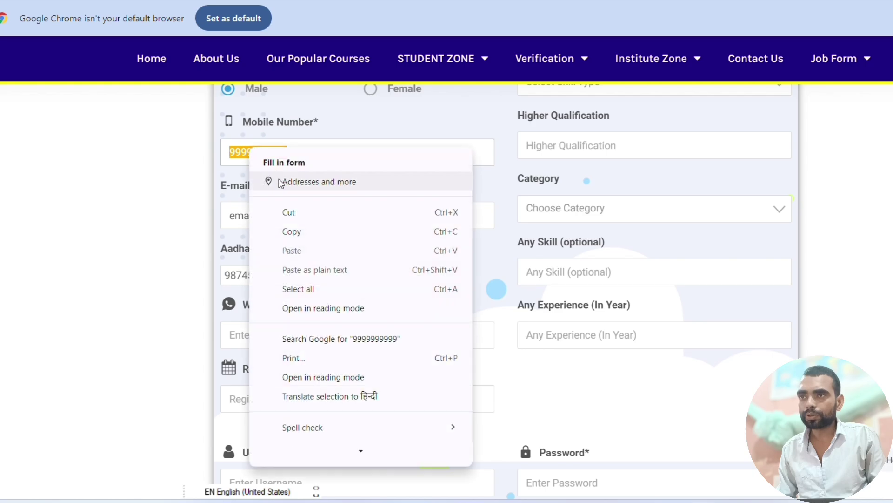
left_click(290, 231)
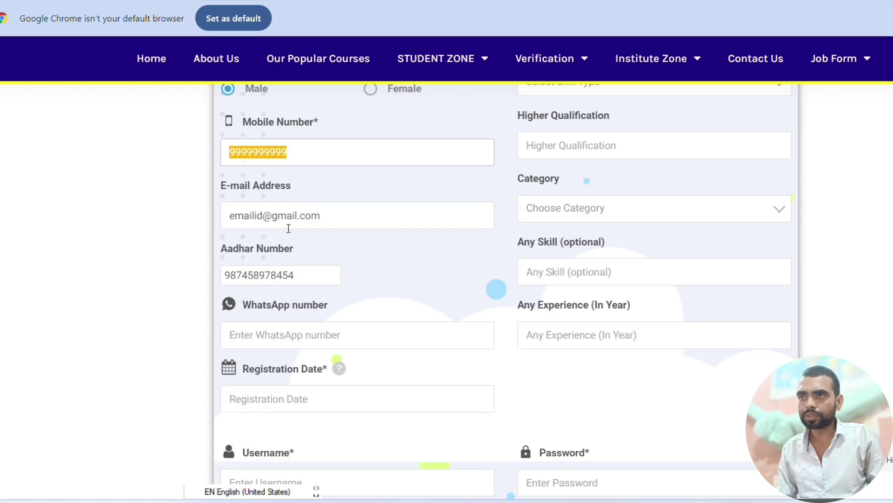
left_click(285, 336)
key("ctrl+v")
- Pick 25 August 2024 as the registration date from the calendar
scroll(302, 326, "down", 5)
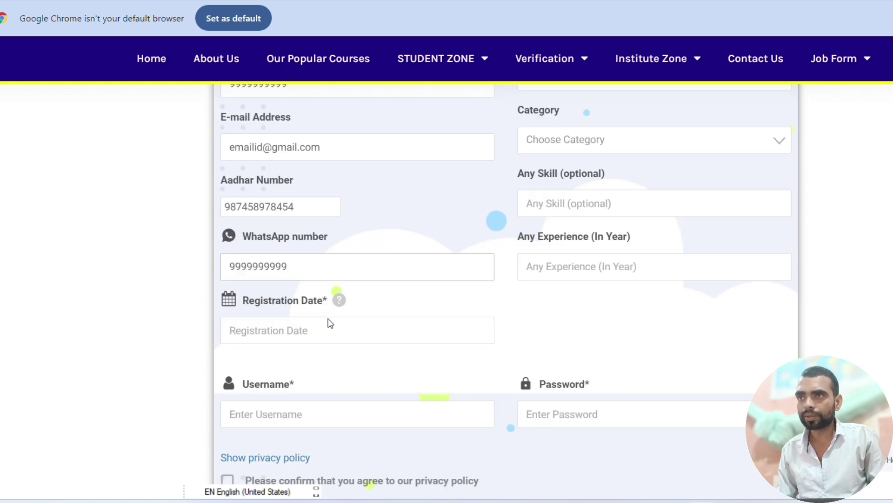
left_click(296, 192)
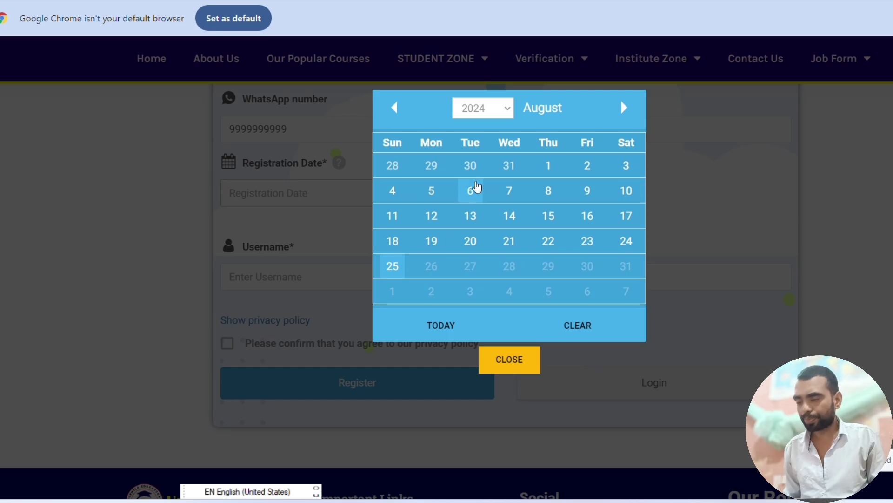
left_click(392, 266)
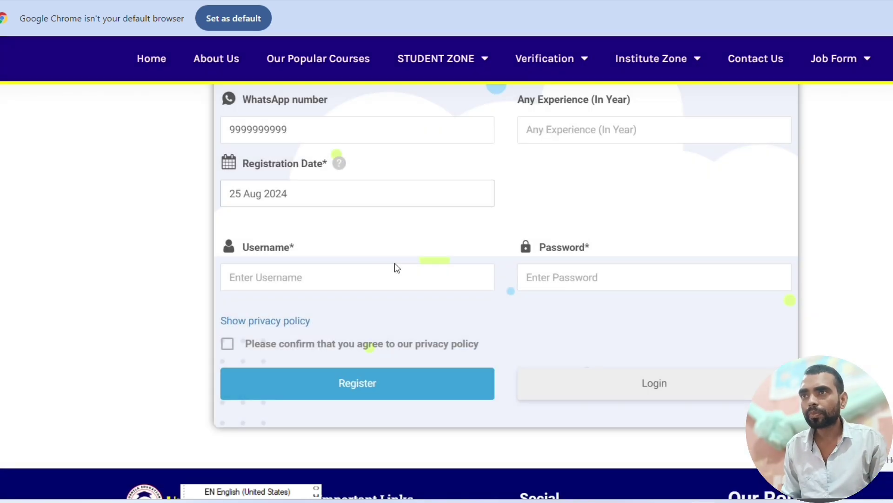
- Enter a username and password, then tick the privacy policy agreement
left_click(318, 280)
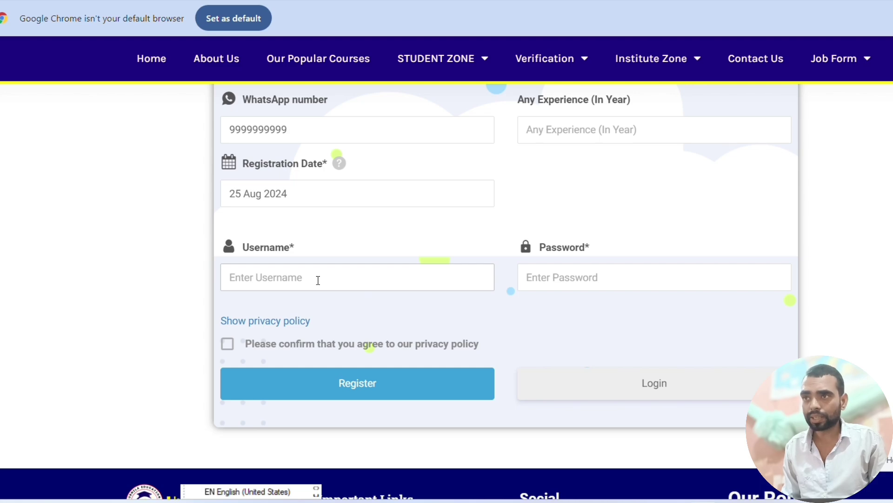
type("admin1")
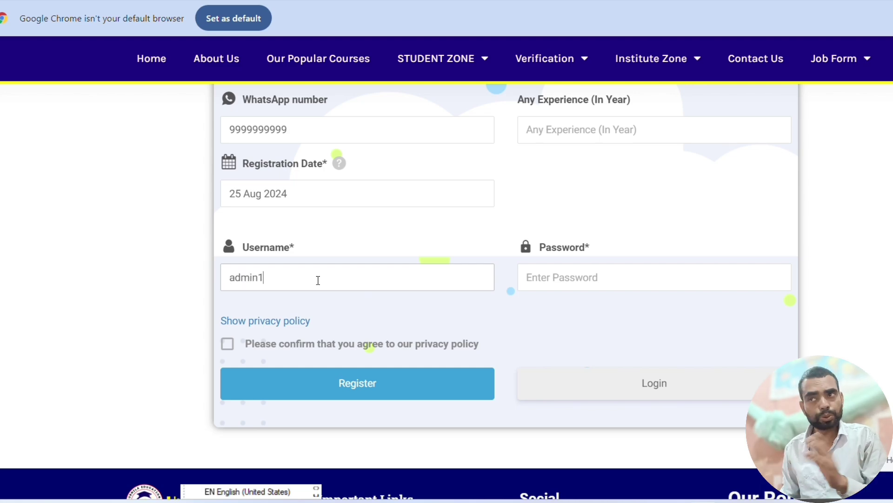
left_click(640, 282)
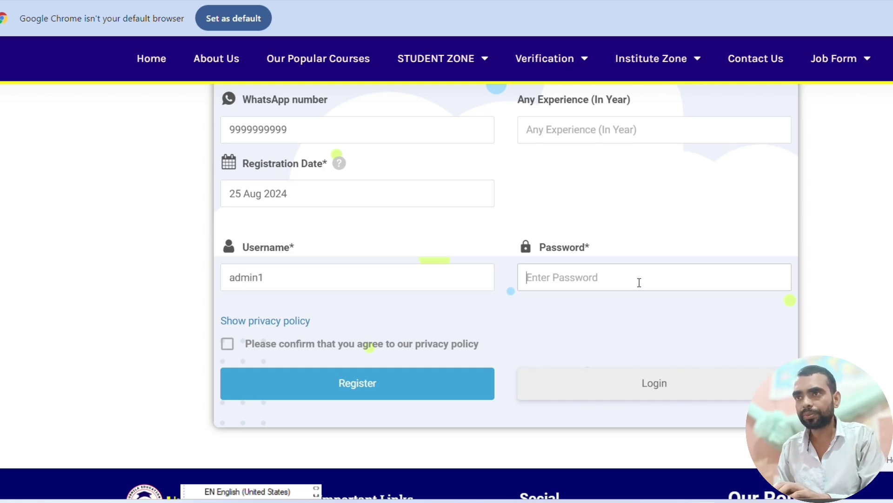
type("12")
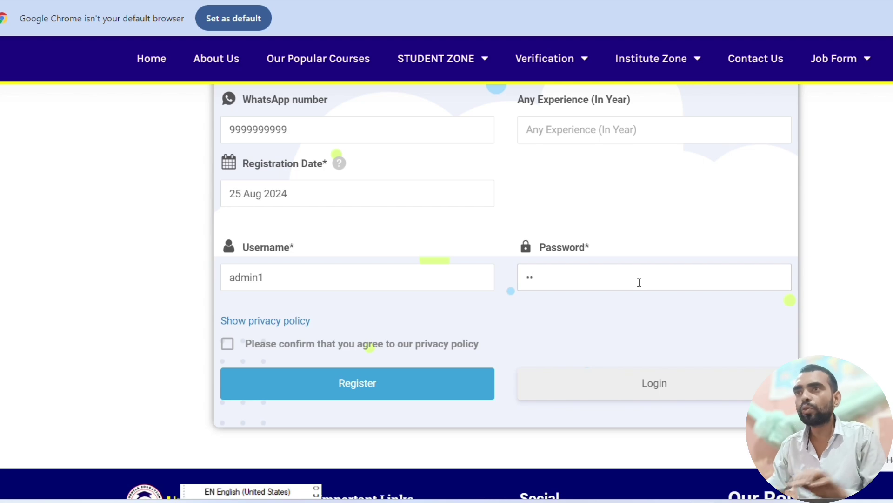
key("BackSpace")
key("BackSpace")
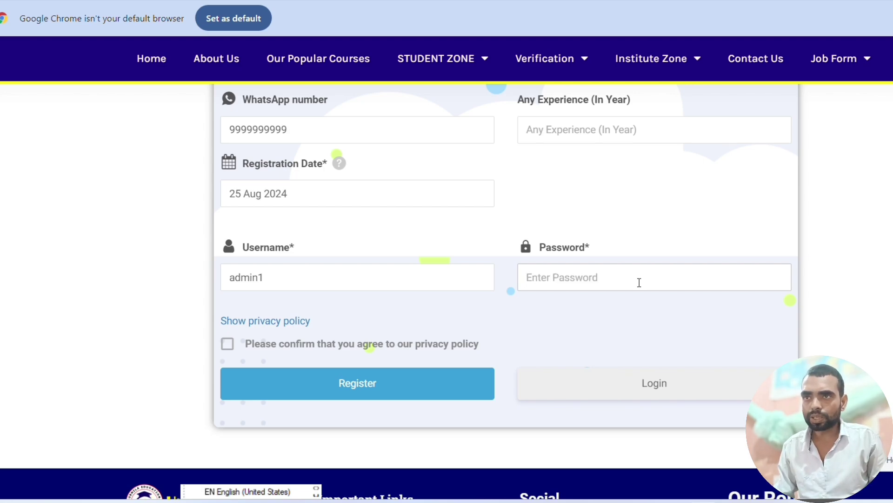
type("1234567")
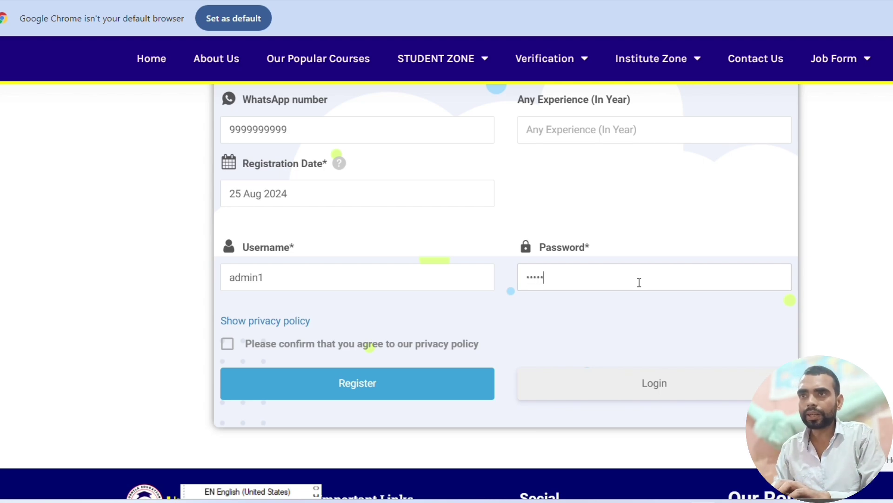
type("8")
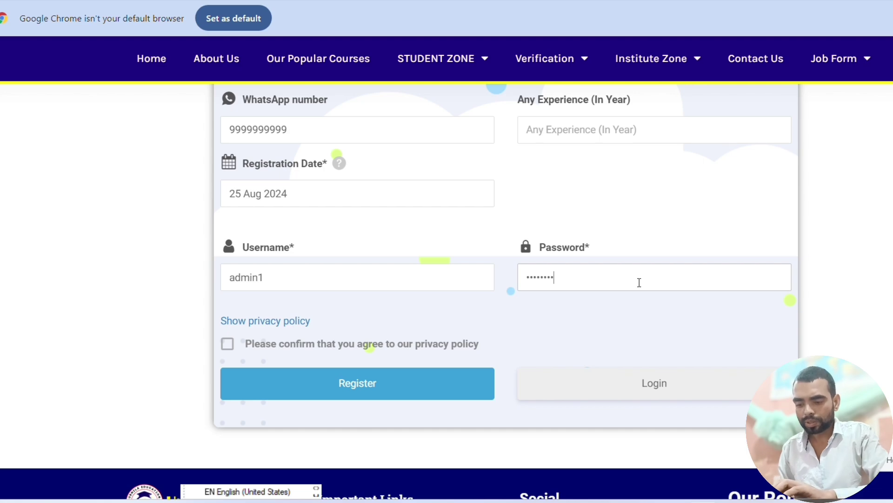
left_click(228, 346)
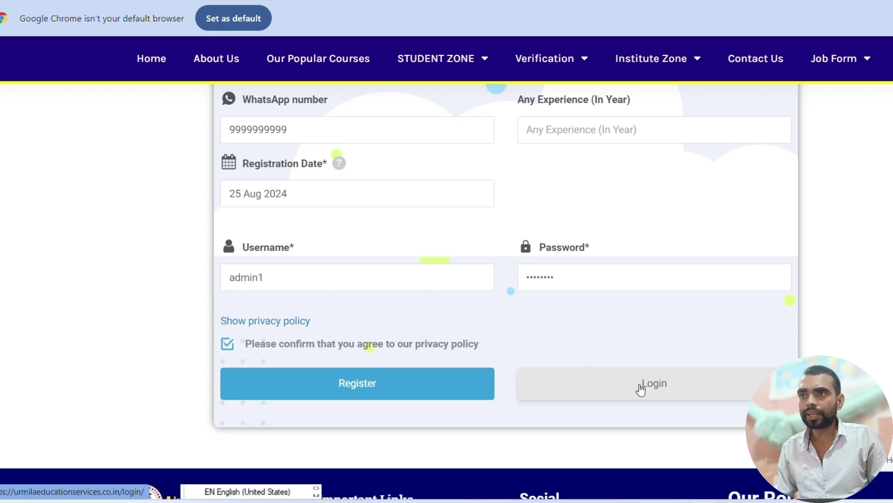
- Fill Address Line 1, State, District and Pincode with the candidate's address details
scroll(641, 388, "up", 15)
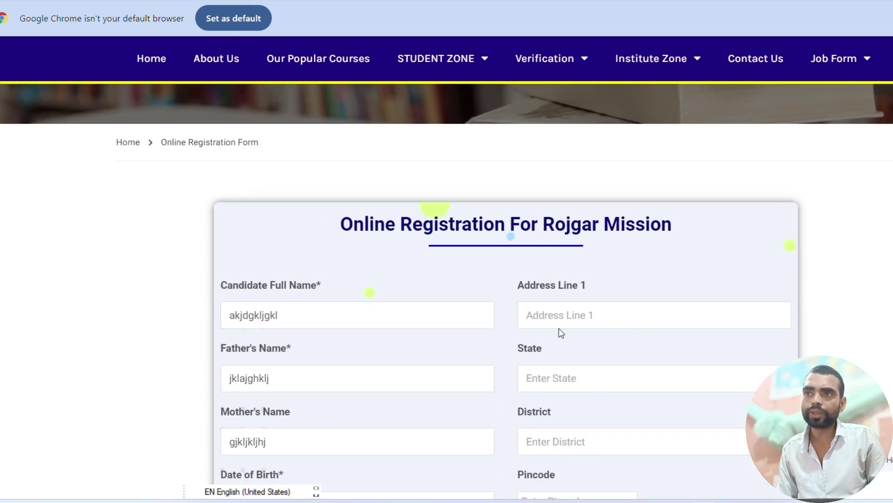
left_click(564, 316)
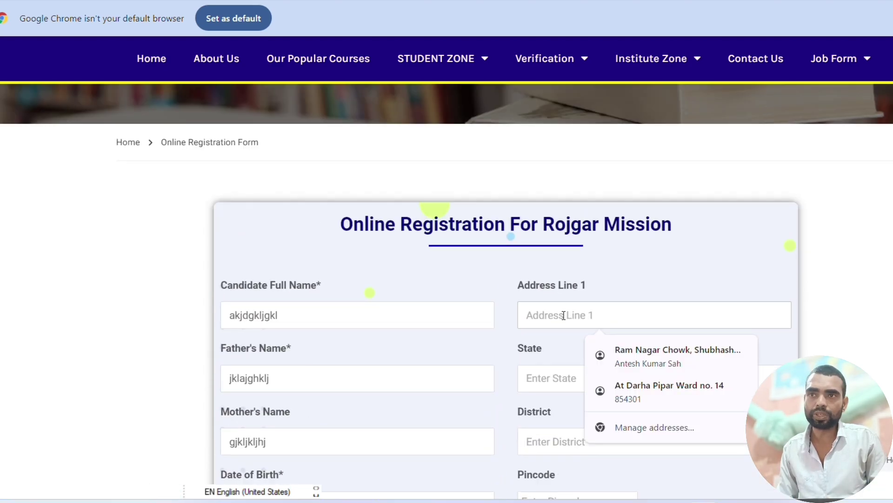
type("Patna")
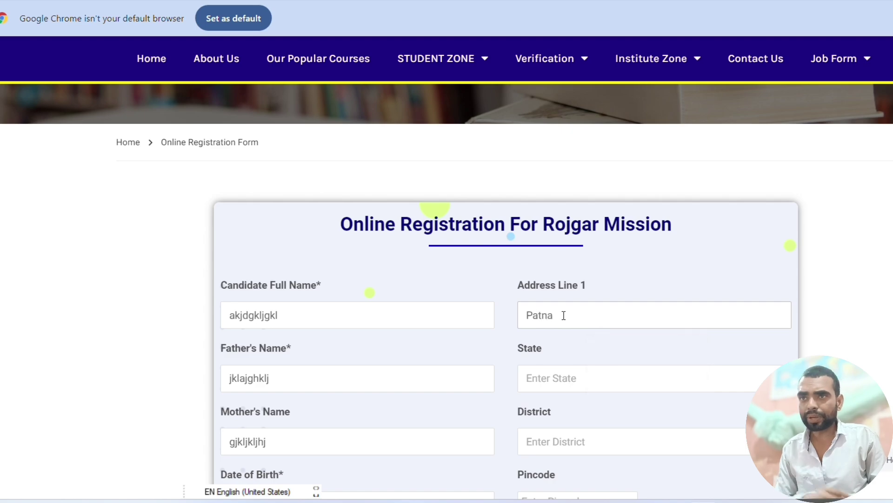
key("Tab")
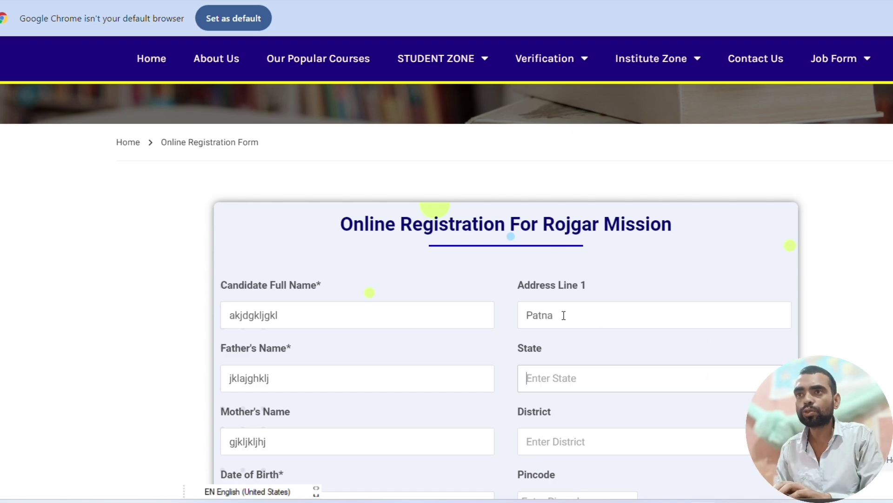
type("Bihar")
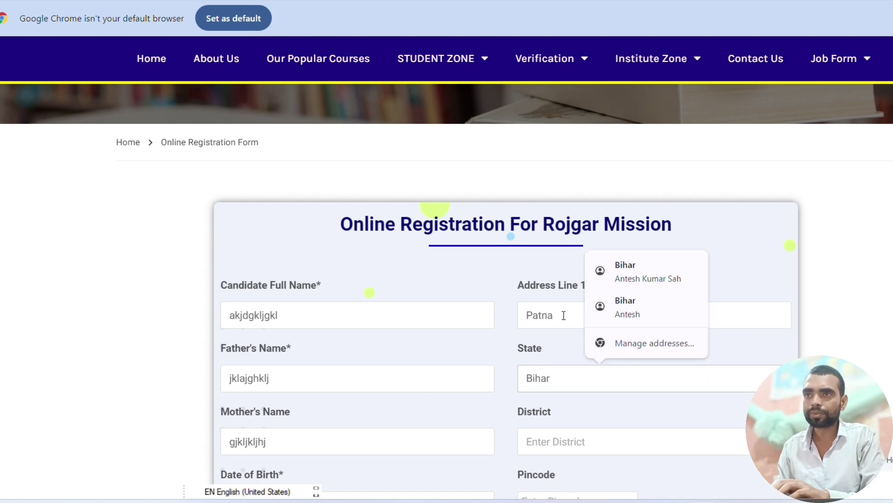
key("Tab")
type("Patna")
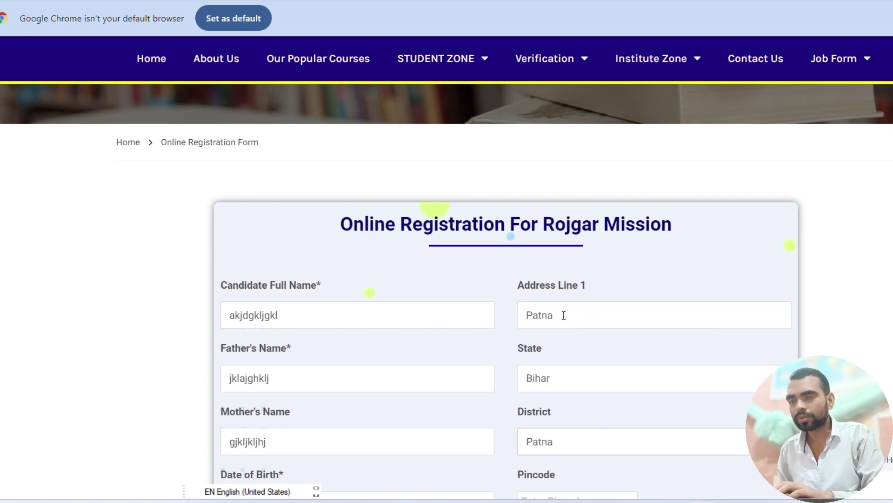
key("Tab")
type("8")
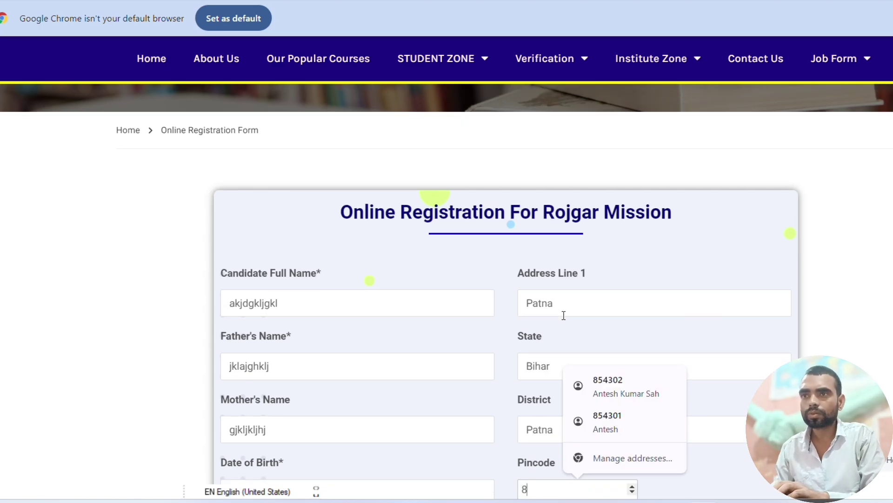
type("0000")
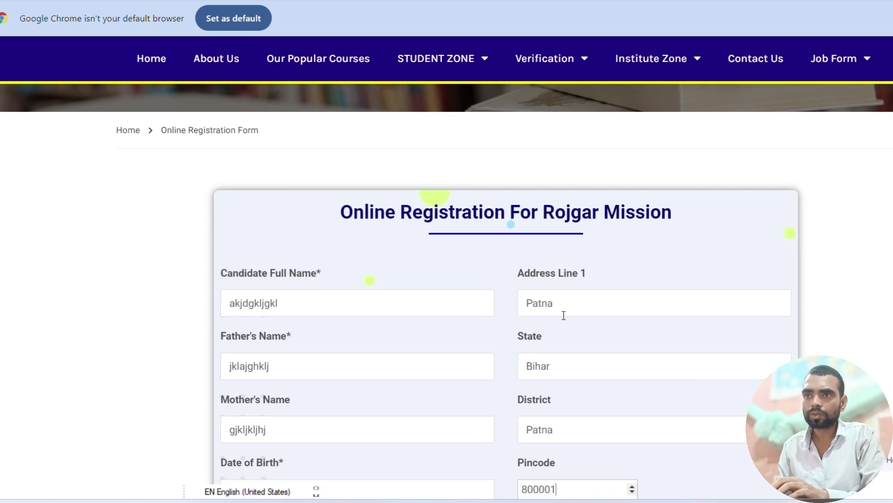
type("1")
key("Tab")
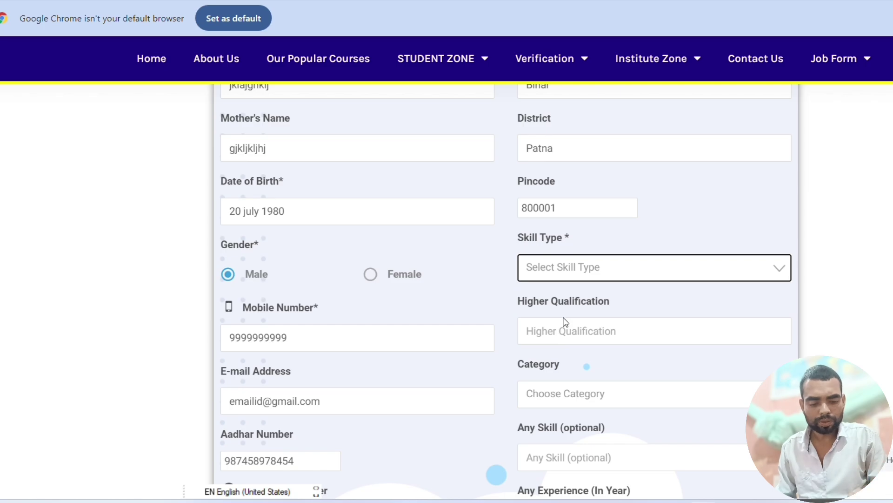
- Choose Non-Skilled in the Skill Type dropdown so Job Post and Higher Qualification appear
scroll(566, 326, "down", 2)
scroll(575, 326, "up", 1)
scroll(577, 232, "down", 3)
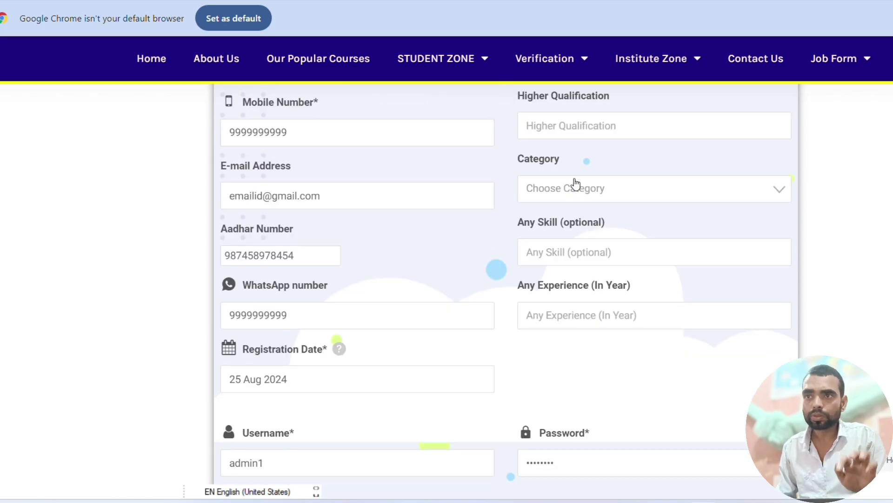
scroll(581, 140, "up", 1)
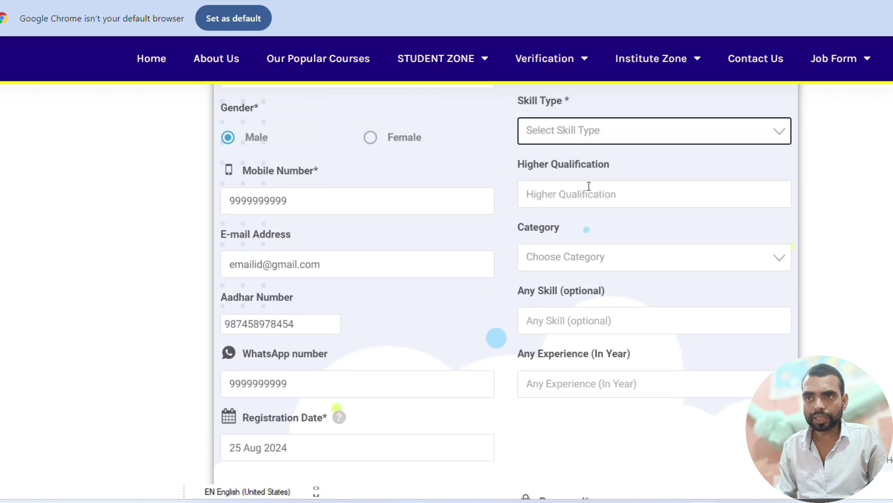
scroll(646, 180, "up", 3)
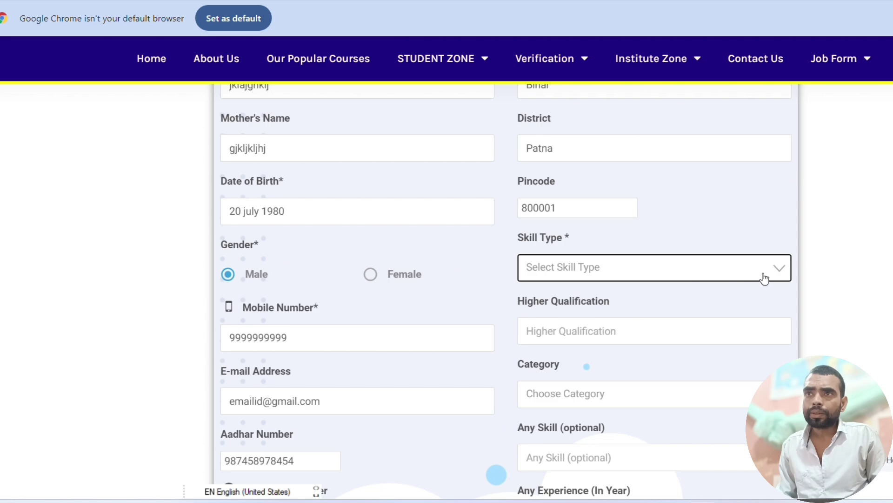
left_click(774, 271)
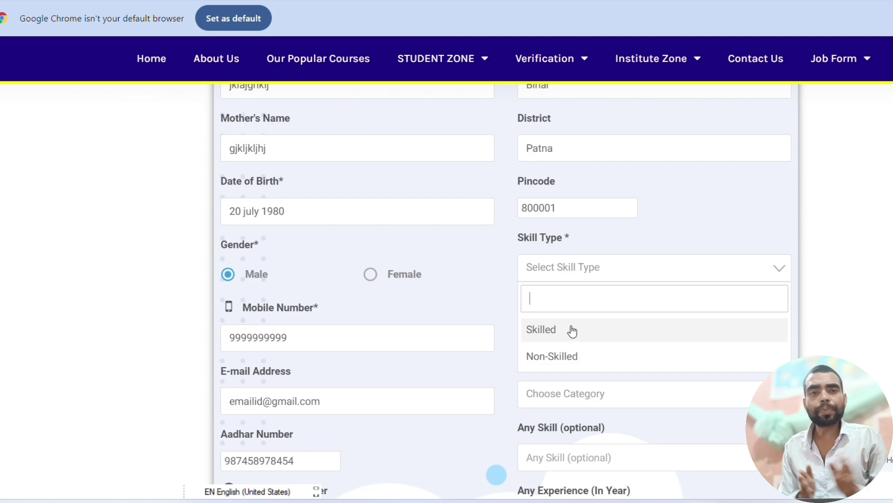
left_click(572, 359)
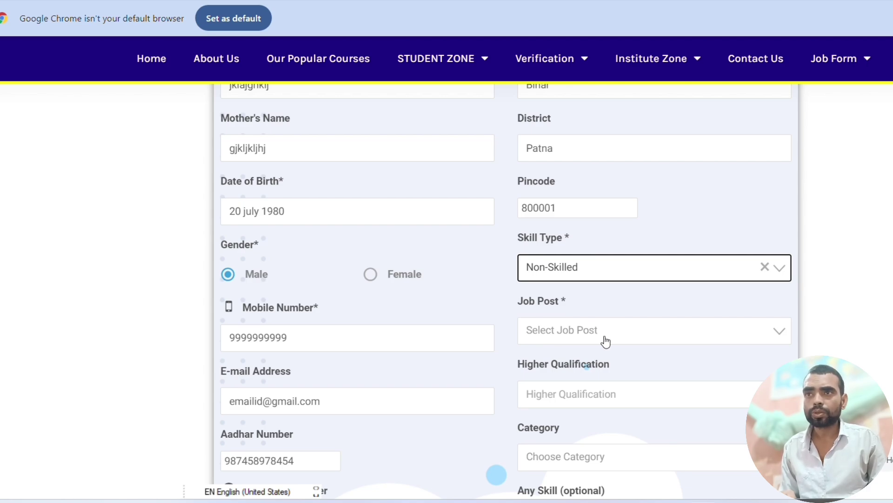
- Switch the skill type to Skilled and pick 'Data entry operator' from the Job Post list
left_click(710, 267)
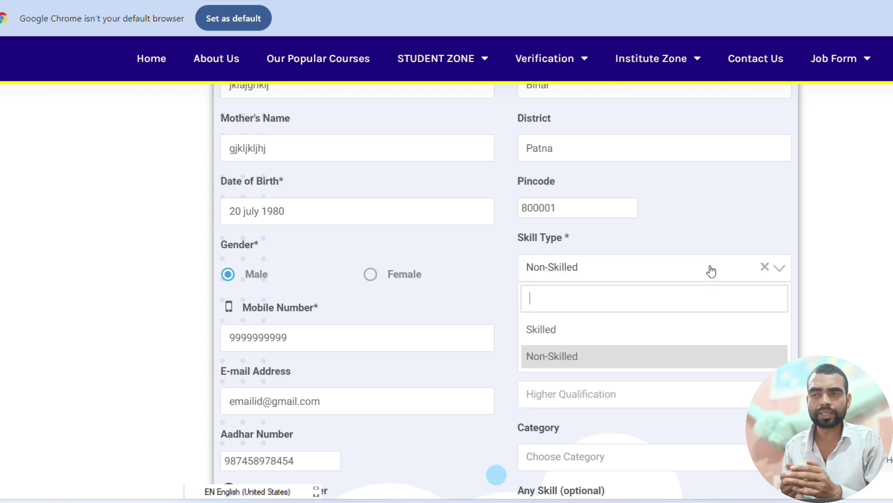
left_click(578, 340)
left_click(573, 337)
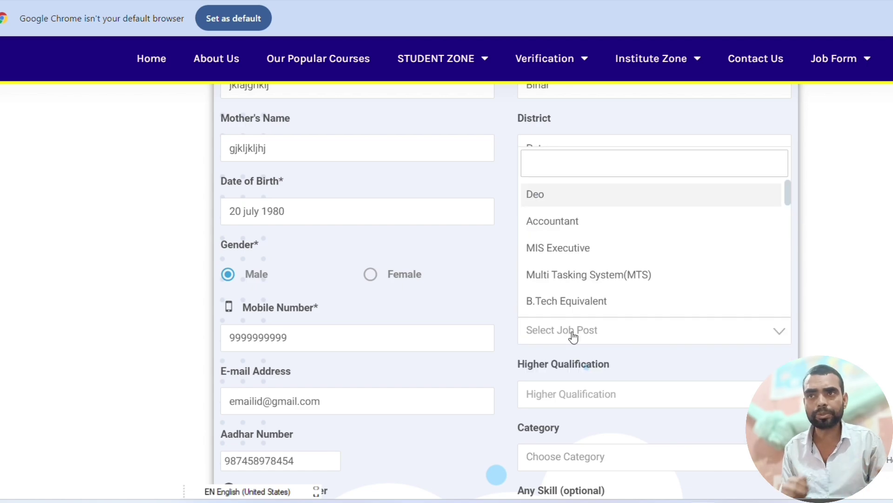
scroll(568, 207, "down", 2)
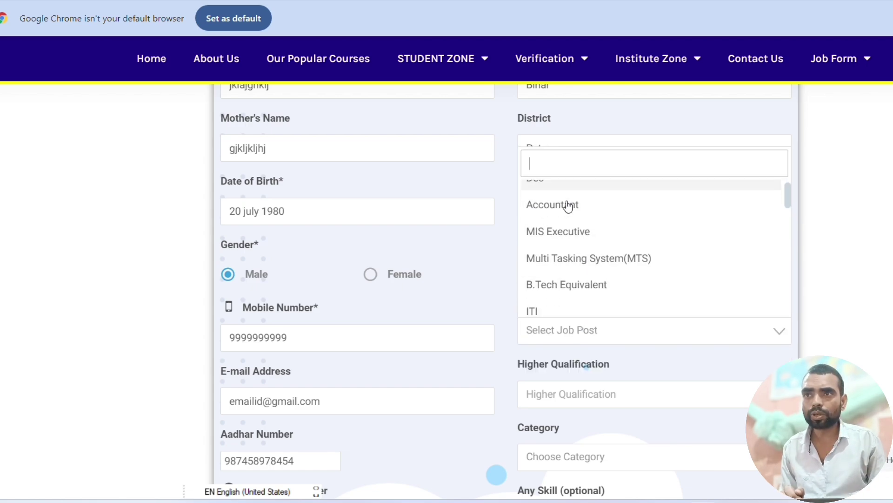
scroll(584, 236, "down", 5)
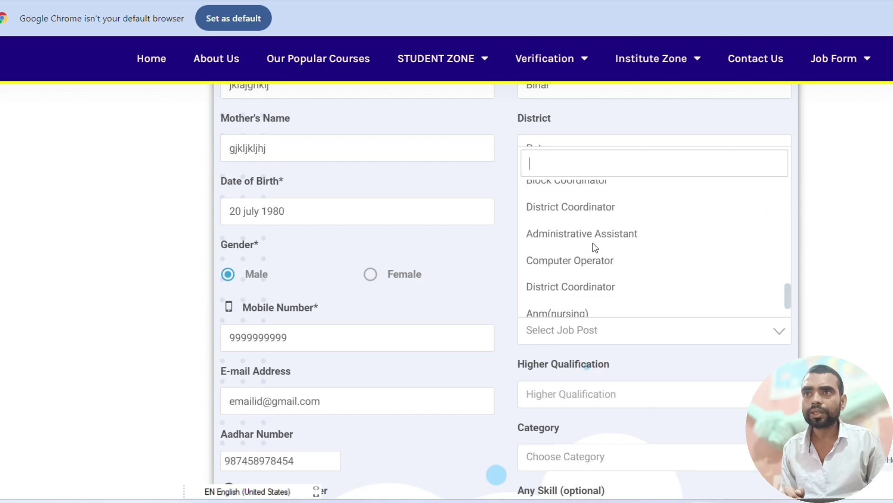
scroll(595, 246, "up", 8)
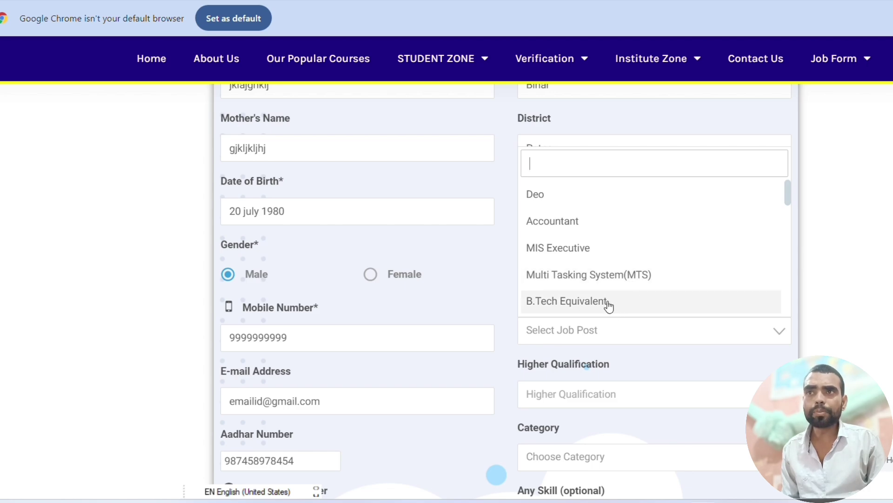
scroll(609, 306, "down", 3)
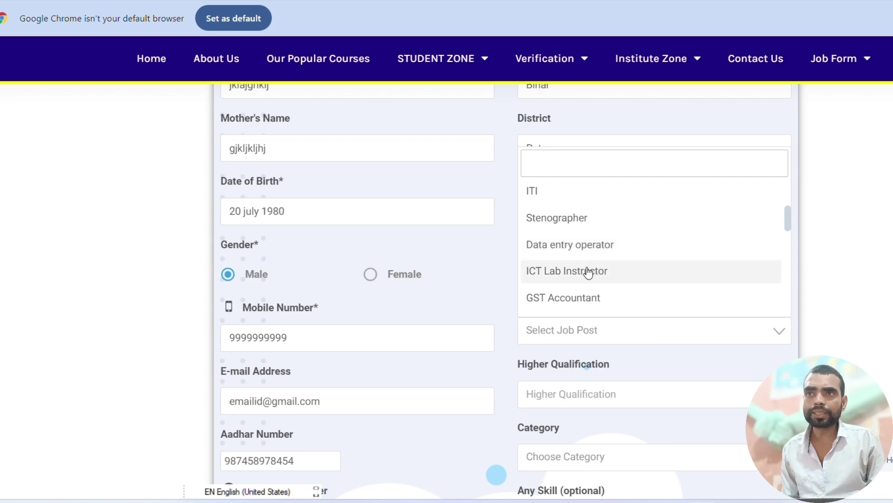
scroll(602, 295, "down", 2)
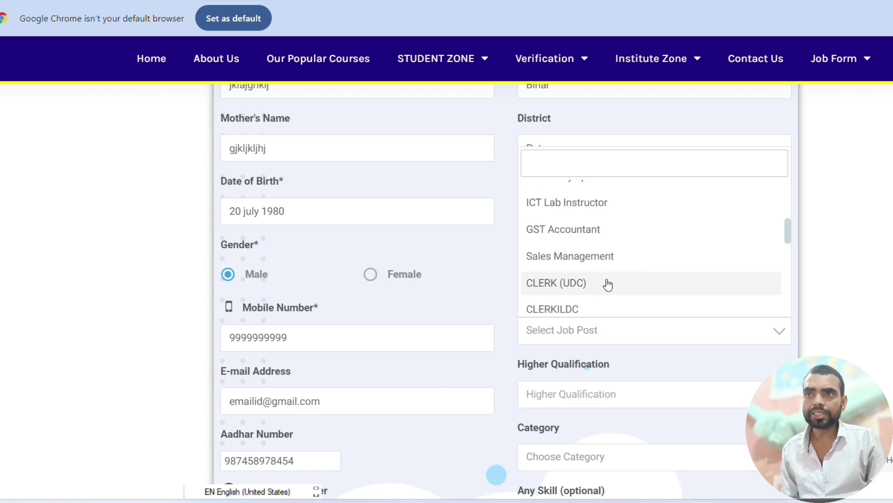
scroll(599, 290, "up", 2)
scroll(598, 291, "down", 3)
scroll(585, 251, "down", 3)
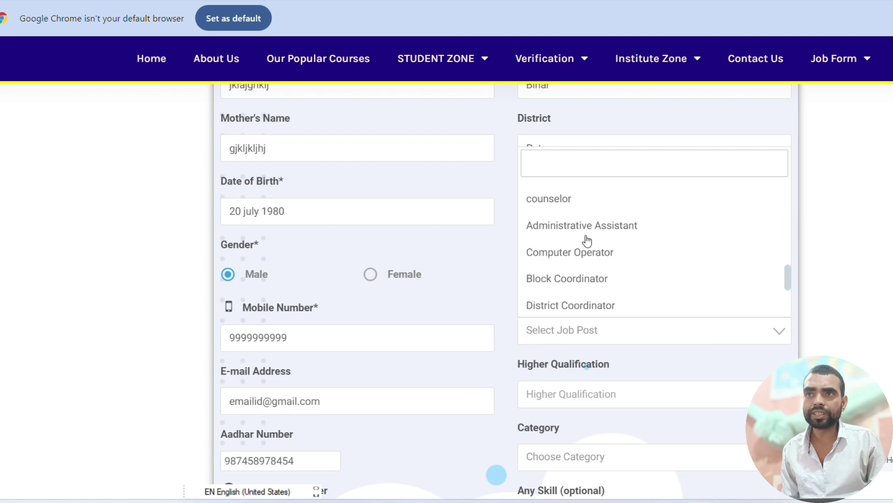
scroll(587, 239, "down", 1)
scroll(587, 239, "up", 5)
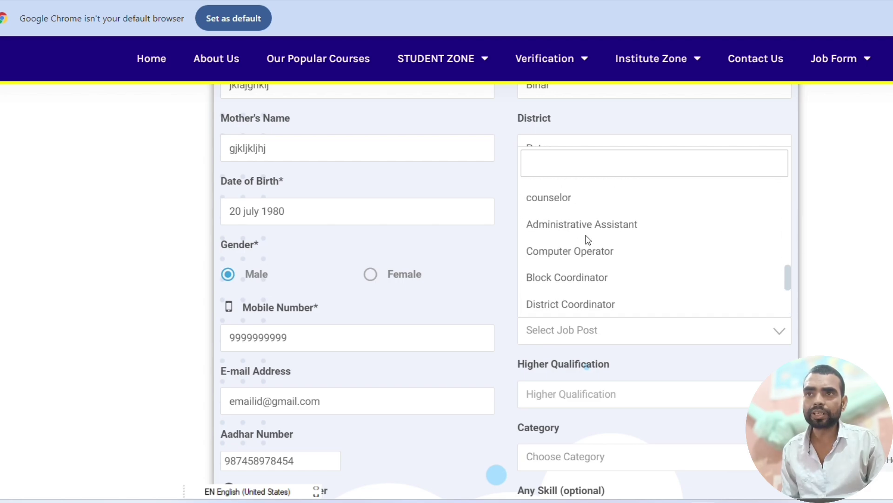
scroll(588, 239, "up", 3)
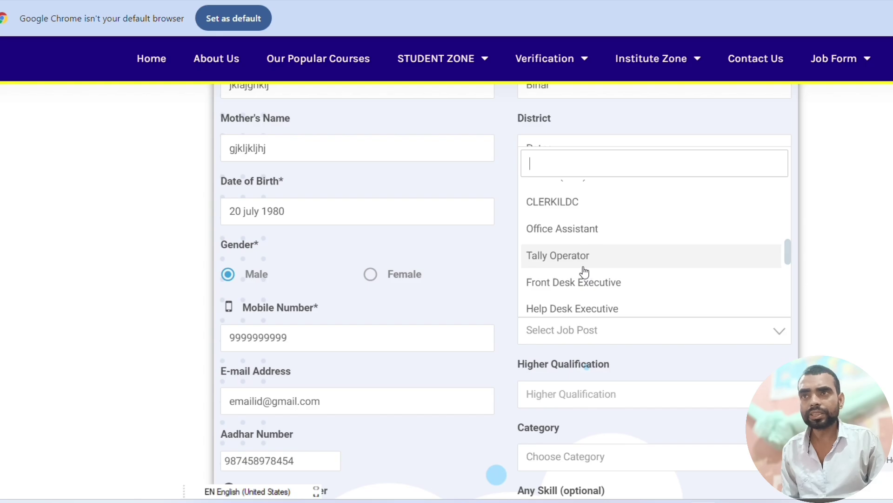
scroll(585, 269, "up", 3)
scroll(587, 250, "up", 2)
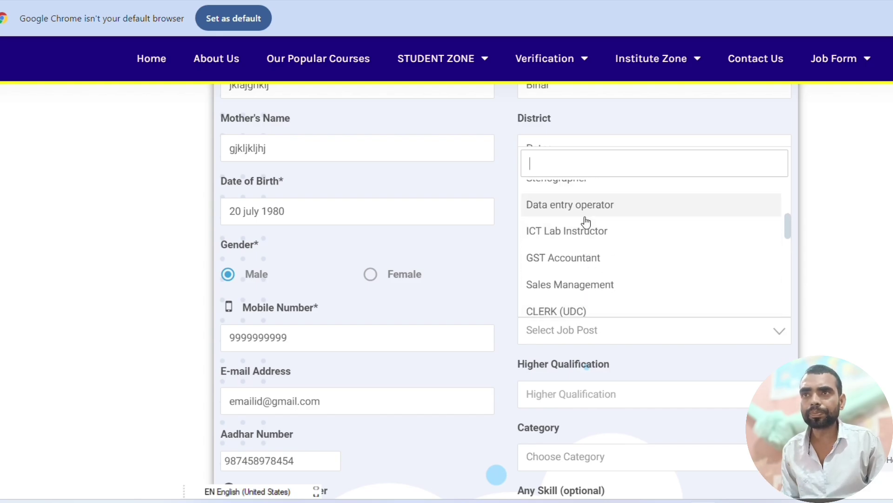
left_click(584, 208)
- Enter 12th as the higher qualification
scroll(705, 300, "up", 1)
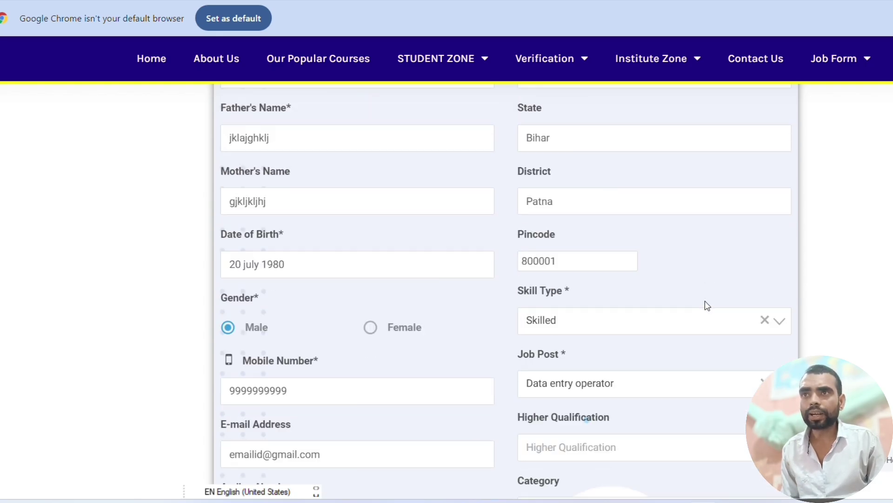
scroll(705, 300, "down", 4)
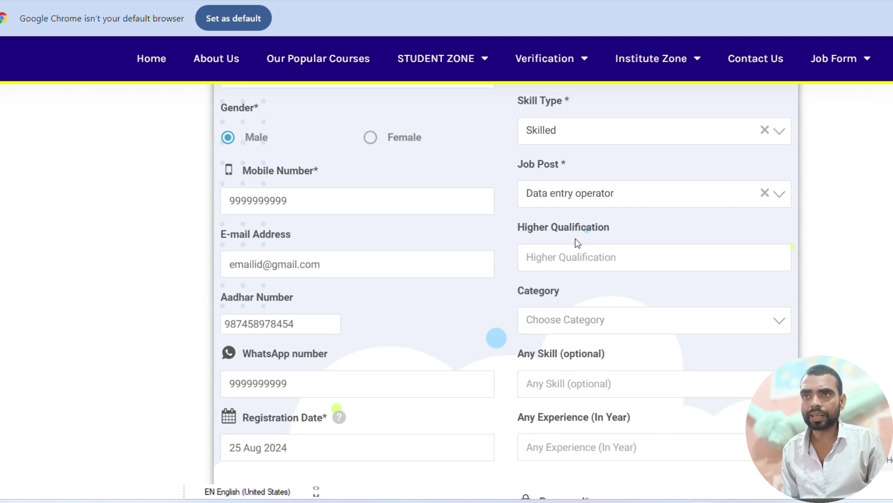
left_click(591, 260)
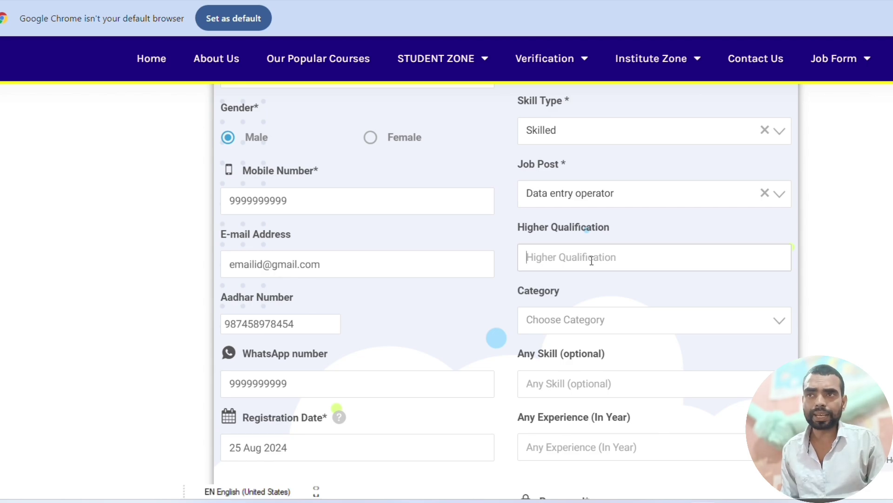
type("12th")
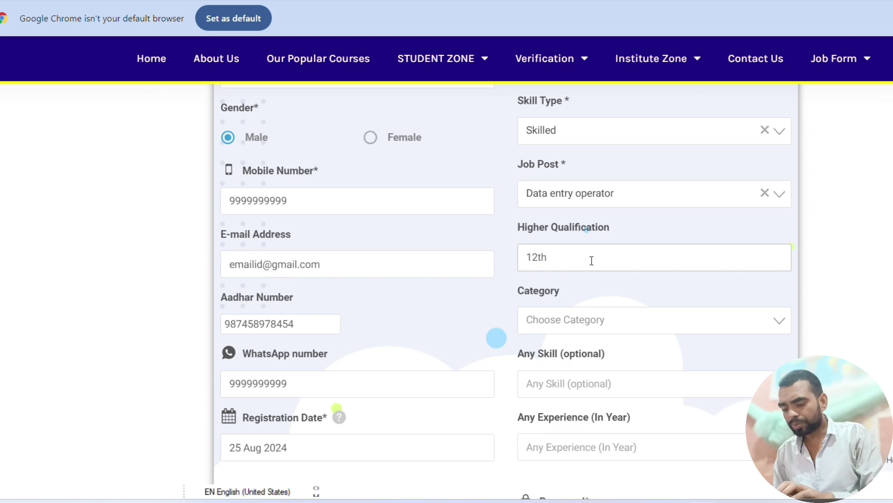
key("Tab")
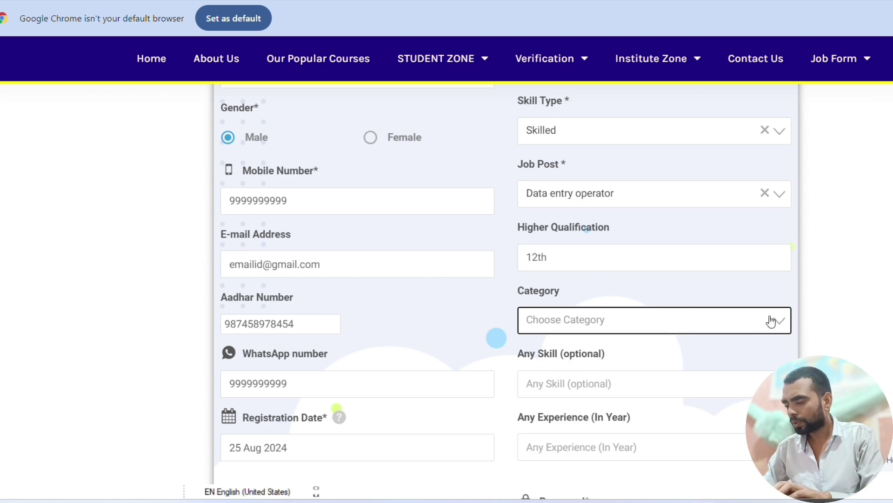
- Choose GENERAL as the category and enter 2 years of experience
left_click(771, 321)
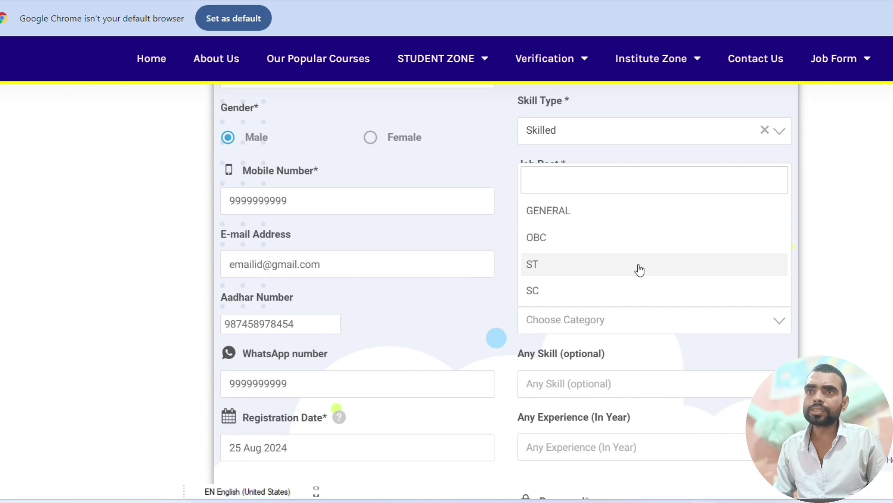
left_click(585, 221)
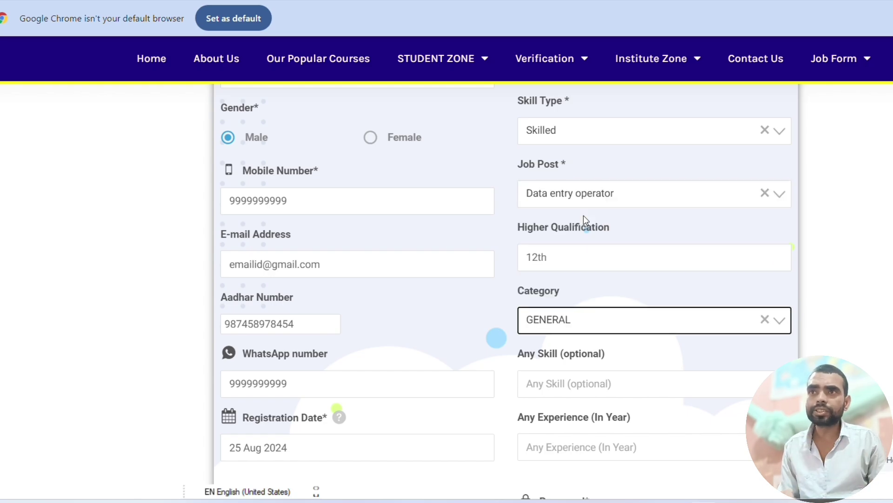
scroll(605, 263, "down", 4)
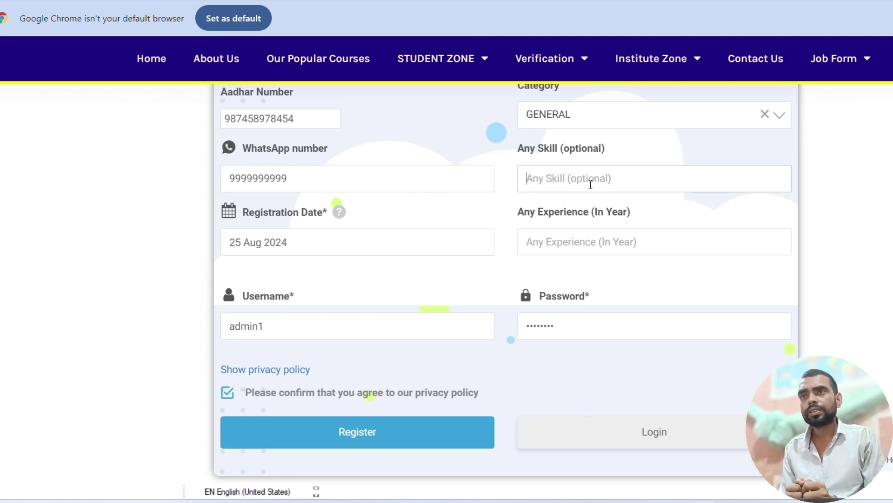
left_click(597, 244)
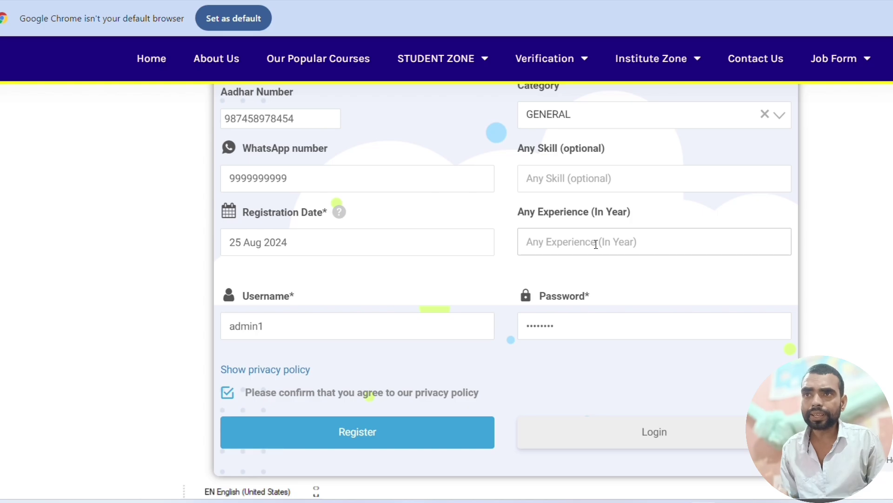
type("2")
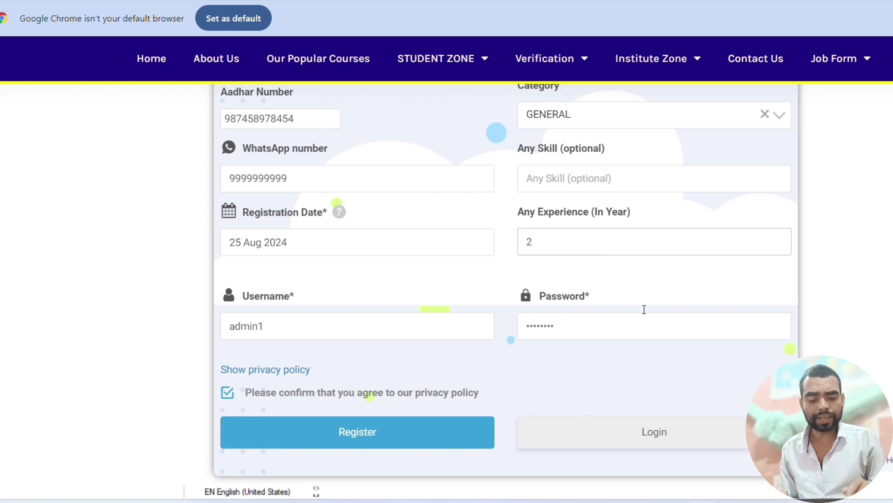
scroll(610, 263, "down", 3)
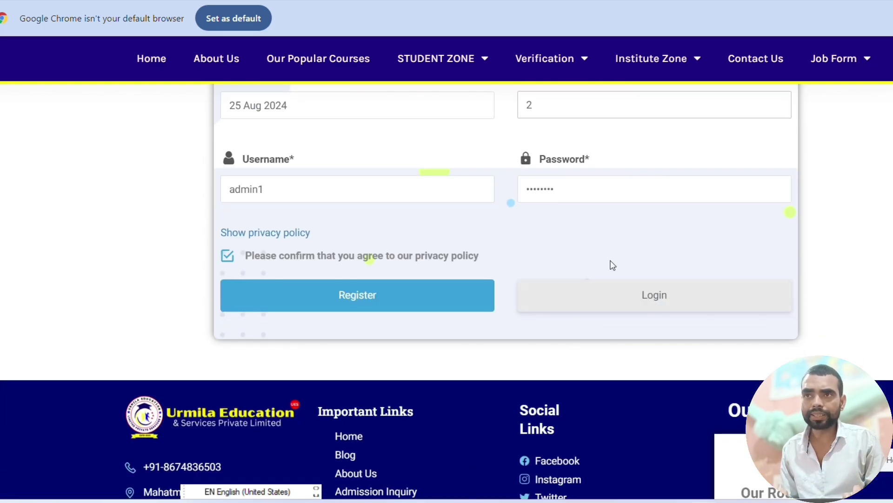
- Register the form and look over the resulting user profile page
left_click(371, 295)
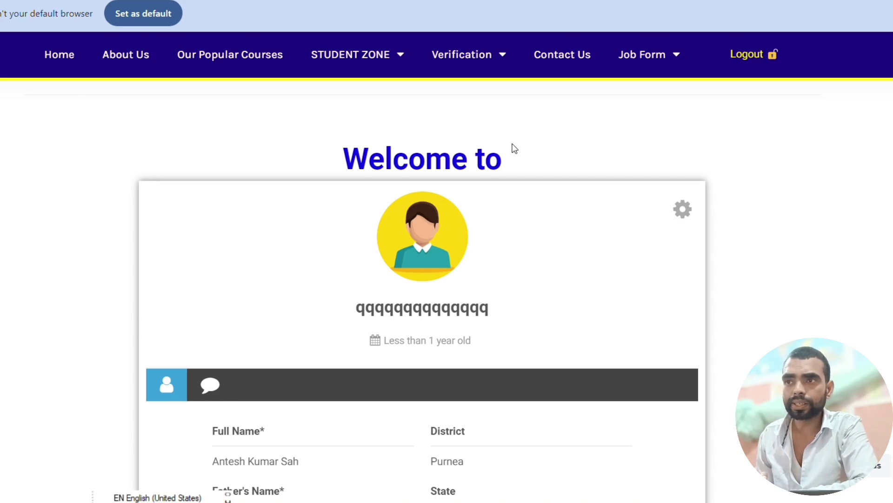
scroll(495, 241, "down", 10)
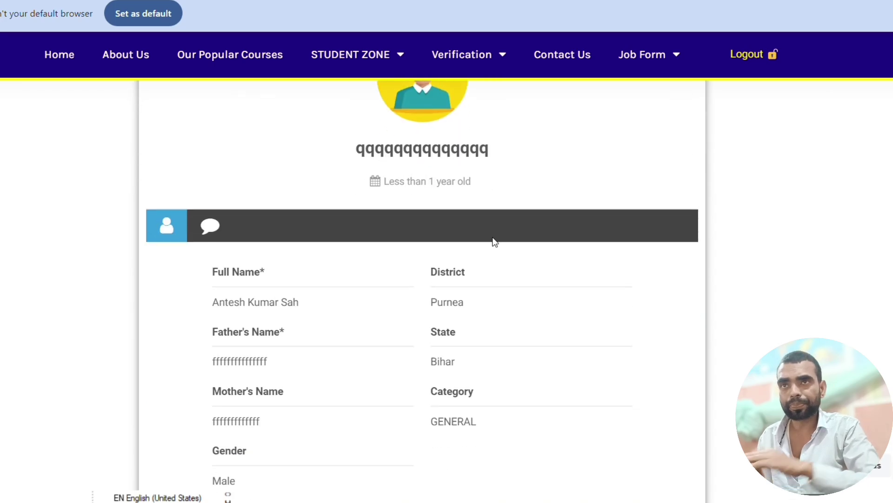
scroll(494, 240, "up", 2)
scroll(494, 241, "up", 6)
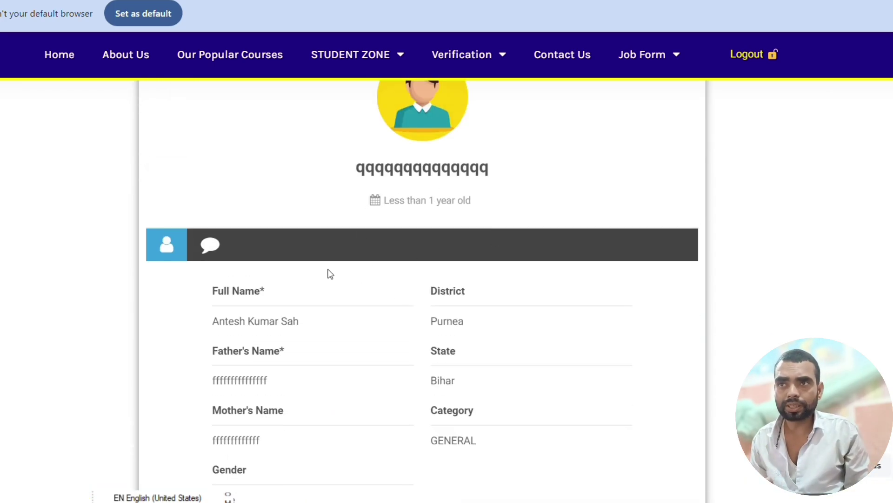
scroll(494, 257, "up", 4)
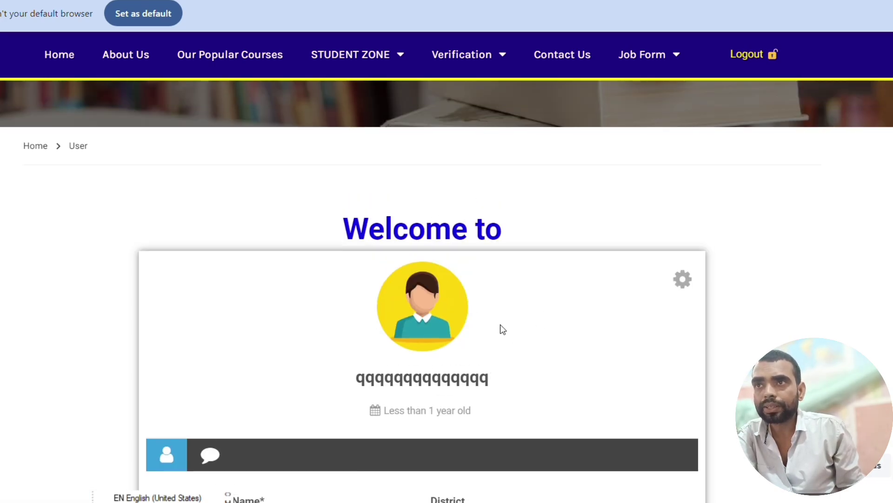
- Scroll down the profile page to the Pay Now button and the 1179/- fee note
scroll(545, 373, "down", 8)
scroll(543, 367, "down", 8)
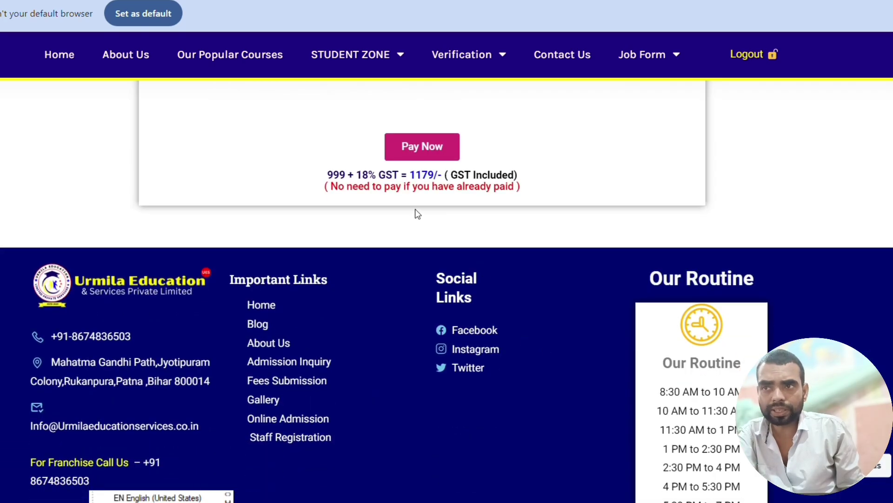
scroll(418, 205, "down", 2)
scroll(432, 195, "up", 2)
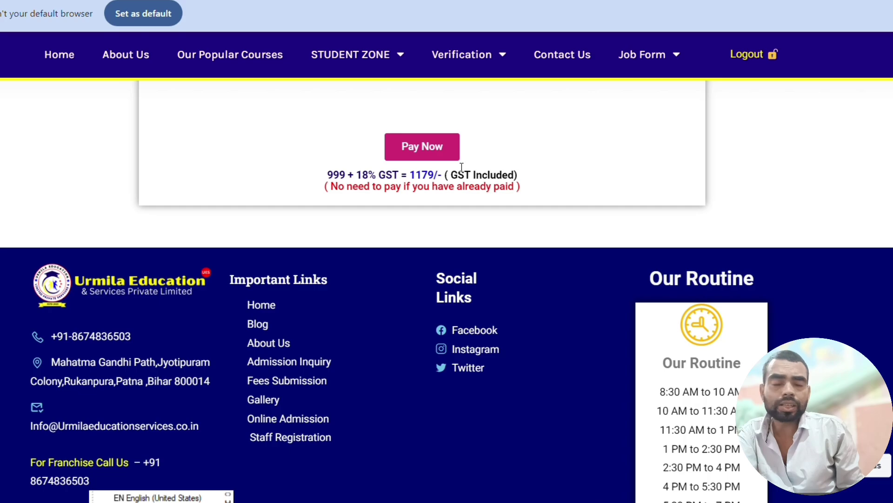
- Go to the ₹1179 Razorpay payment page for Urmila Education and Services and select its razorpay.me link
left_click(431, 153)
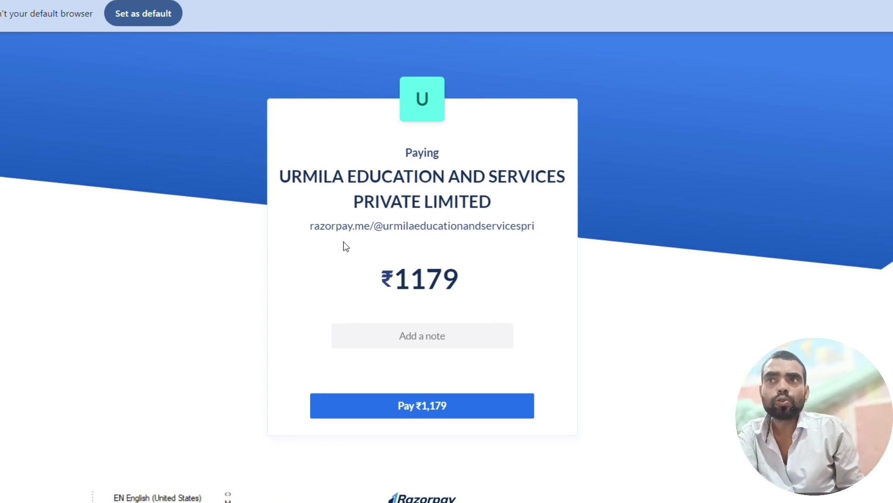
left_click_drag(310, 226, 539, 231)
left_click(526, 279)
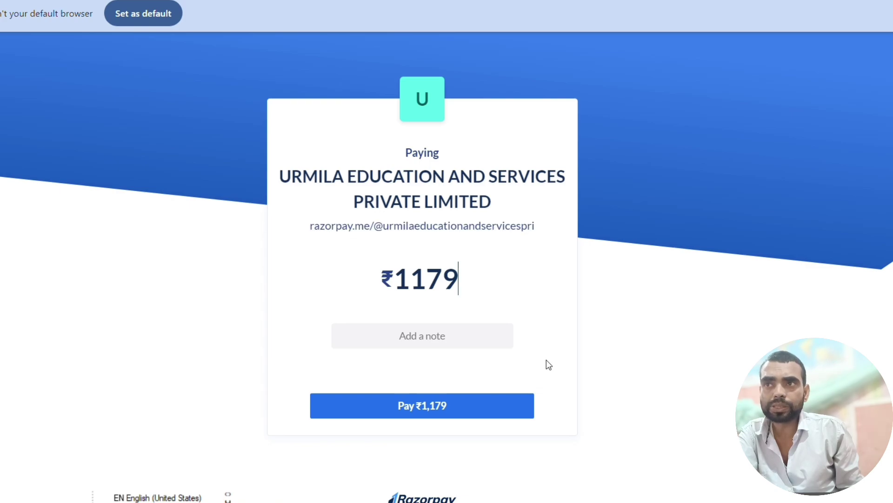
- Start the ₹1,179 payment to view the Payment Options, then close checkout to bring up the exit confirmation
left_click(431, 409)
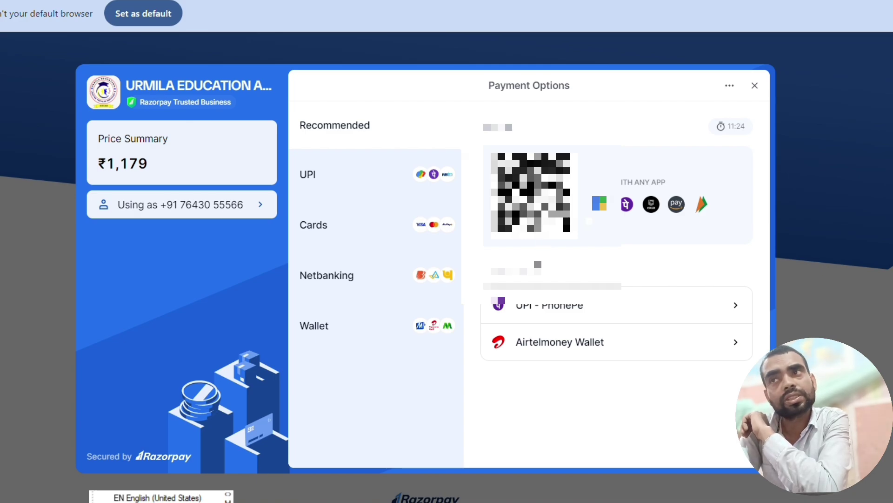
left_click(753, 89)
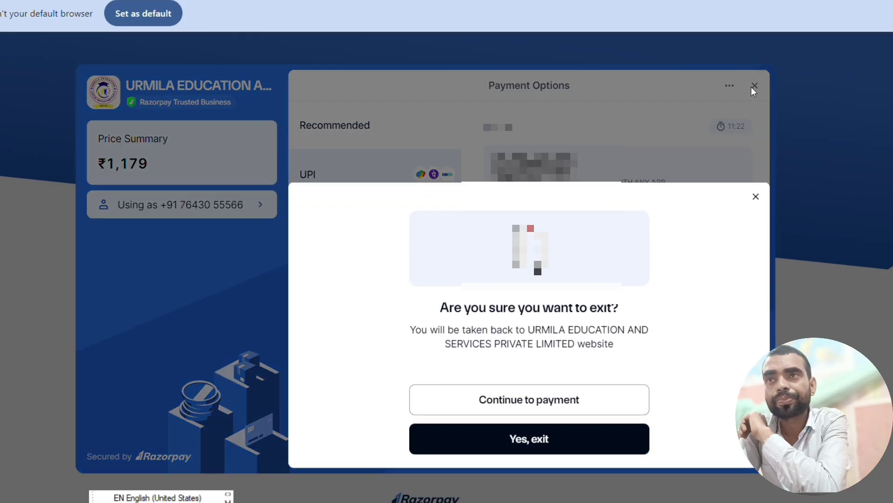